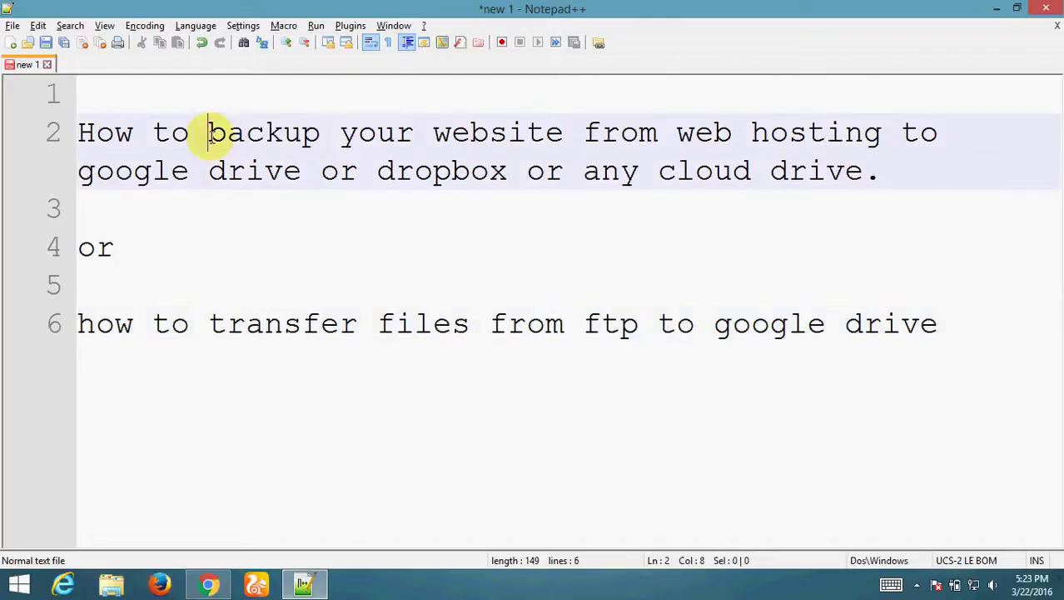
# Step: Highlight the title and last line of the instructions, then switch to the cPanel browser window
pyautogui.moveTo(209, 133); pyautogui.dragTo(733, 135)
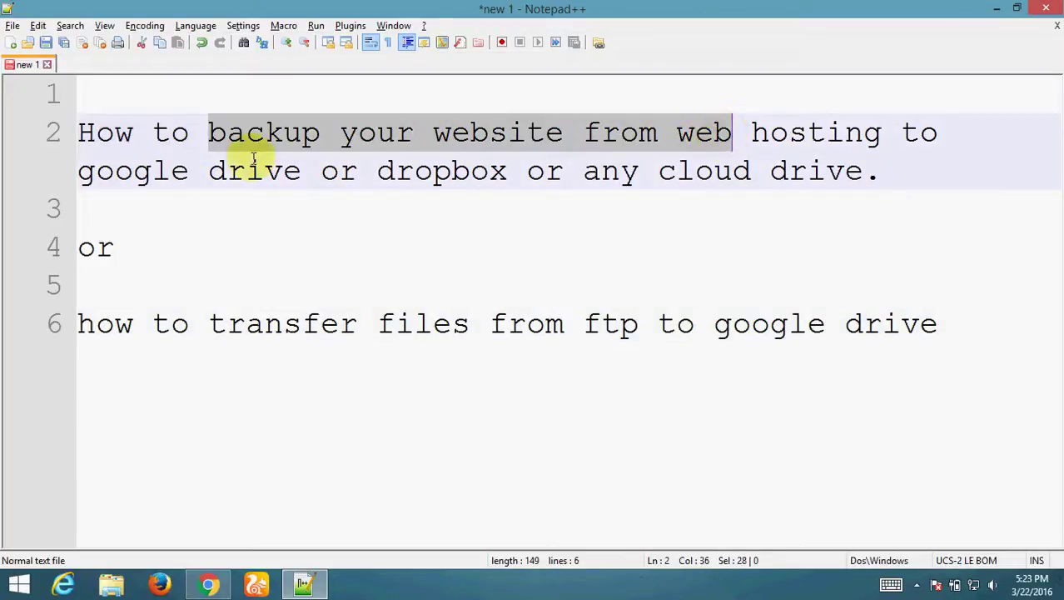
pyautogui.moveTo(76, 171); pyautogui.dragTo(822, 185)
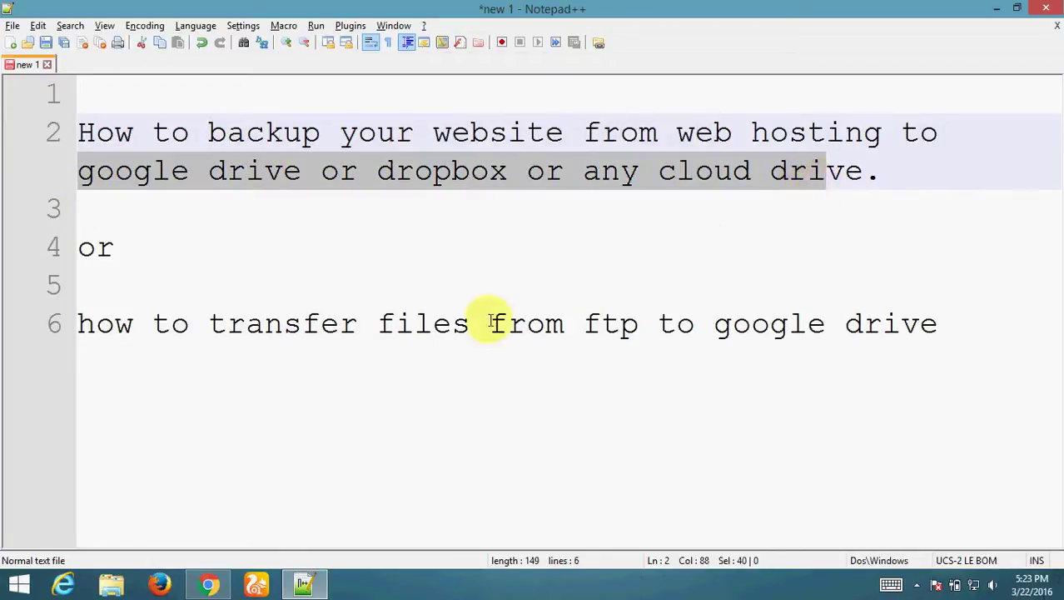
pyautogui.moveTo(444, 323); pyautogui.dragTo(977, 312)
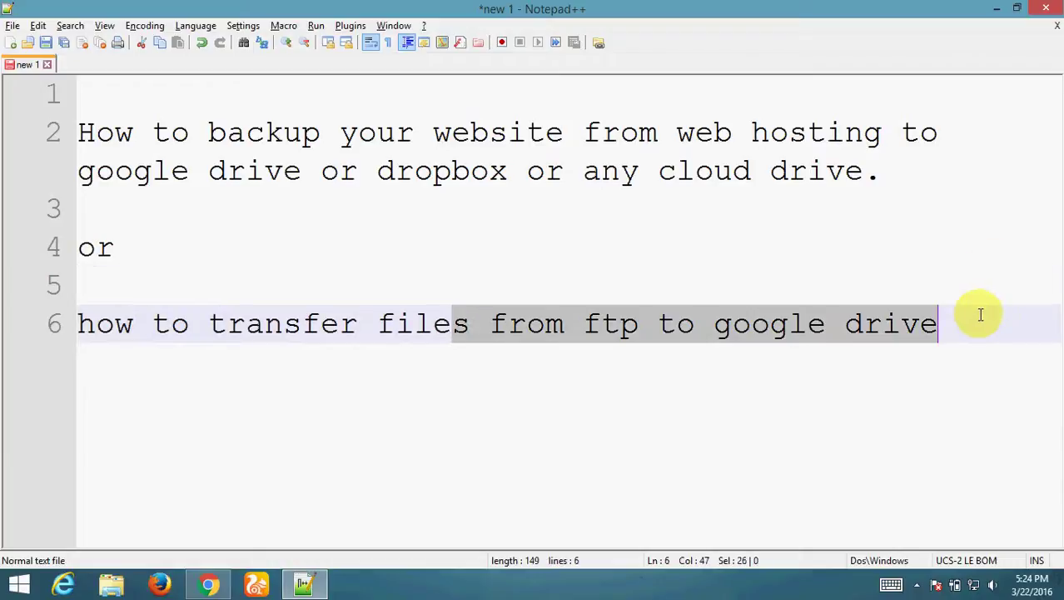
pyautogui.hotkey('alt', 'Tab')
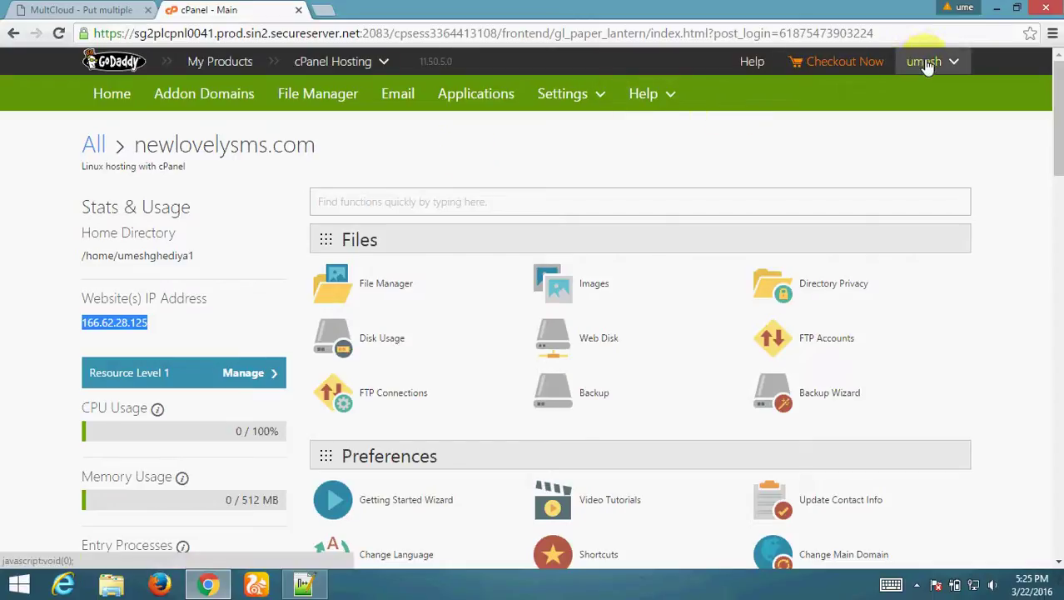
# Step: On cPanel's FTP Accounts page, show the second account's FTP client settings and select its username
pyautogui.click(827, 345)
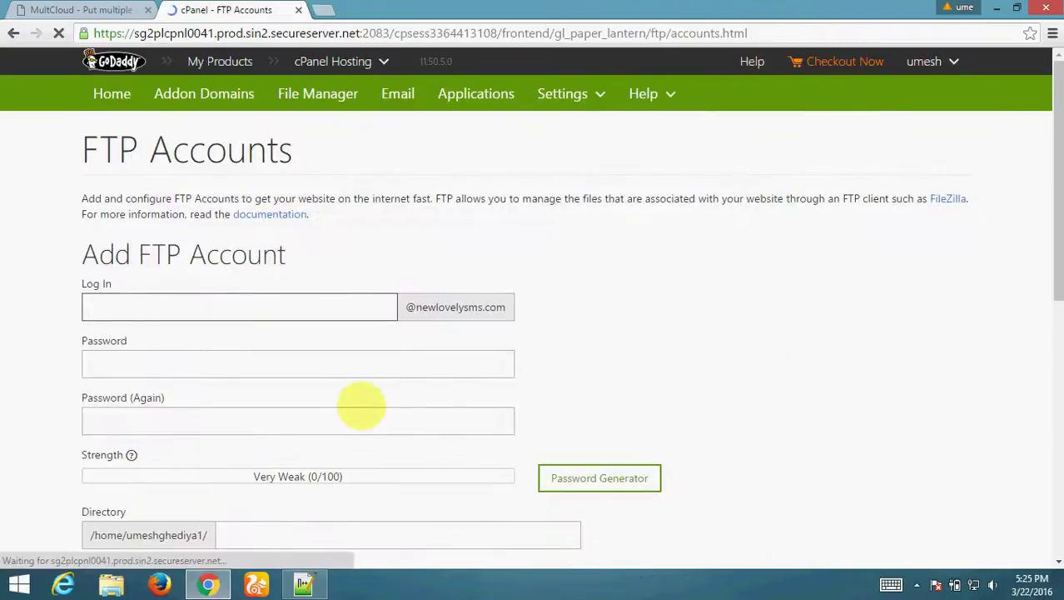
pyautogui.scroll(-3, 1053, 312)
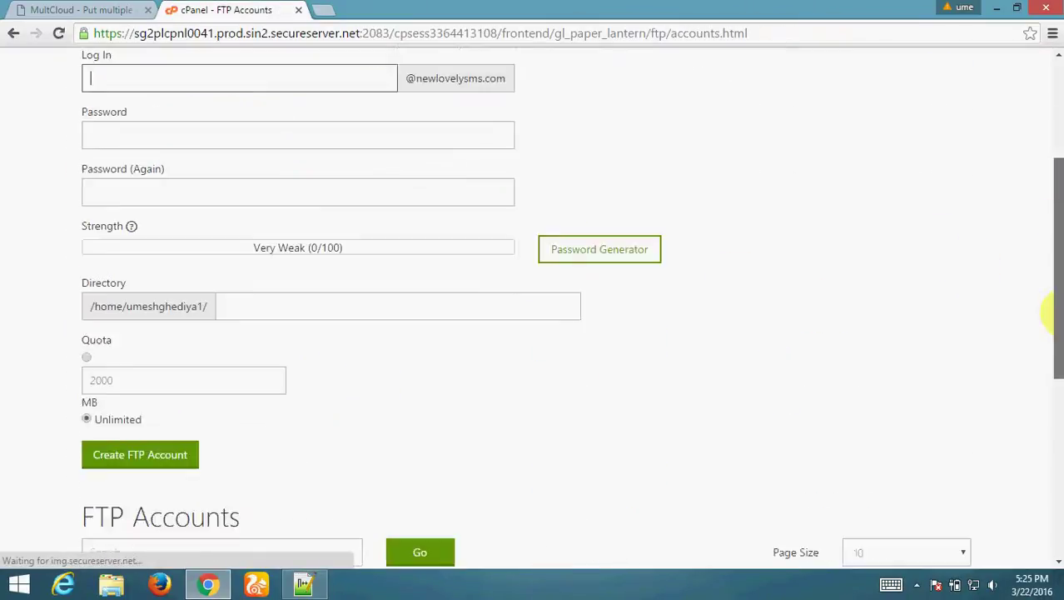
pyautogui.scroll(-3, 1053, 313)
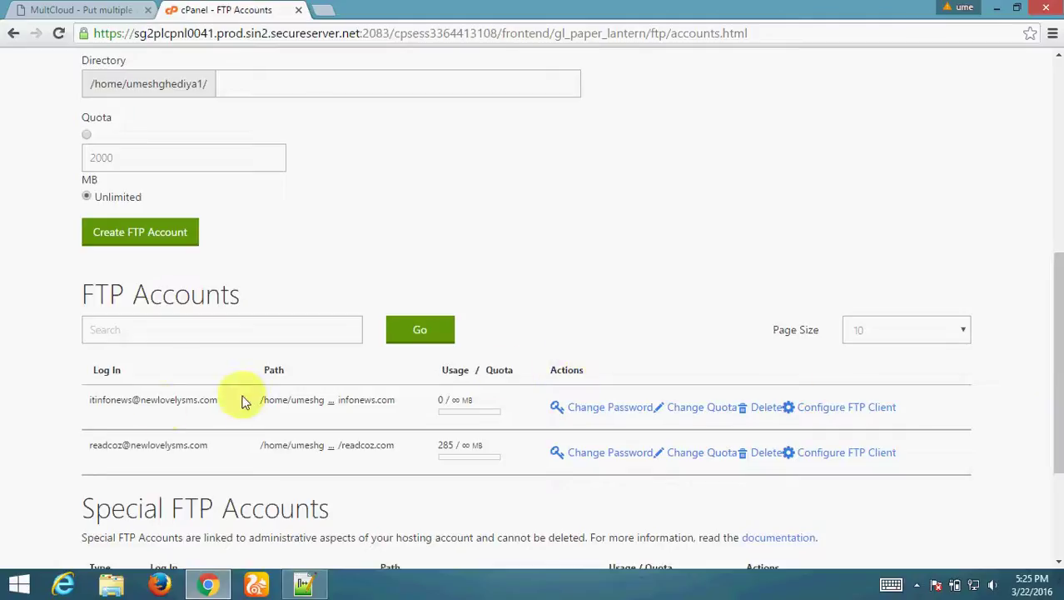
pyautogui.doubleClick(125, 444)
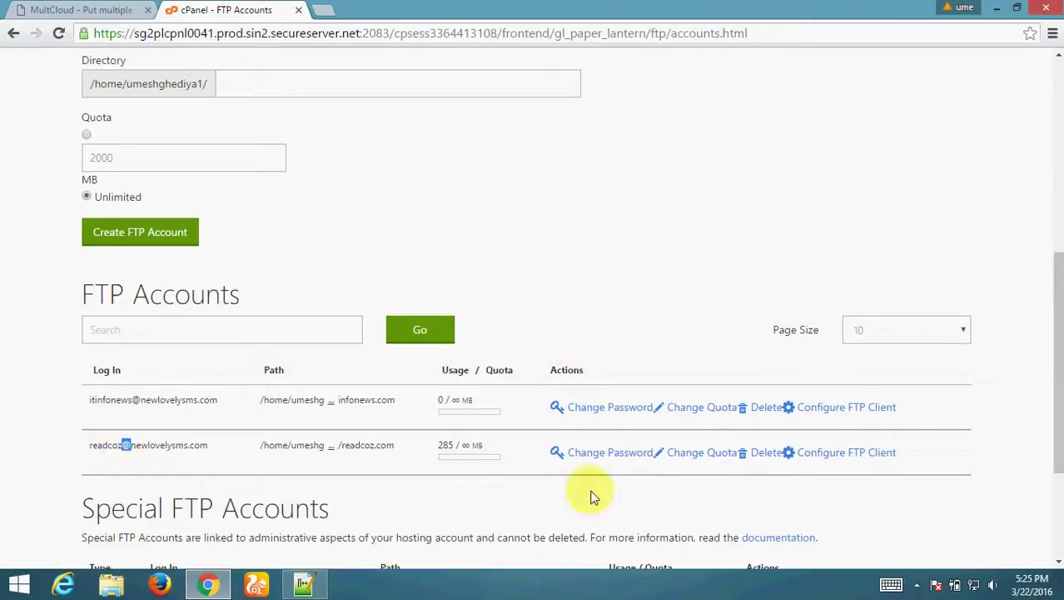
pyautogui.click(827, 454)
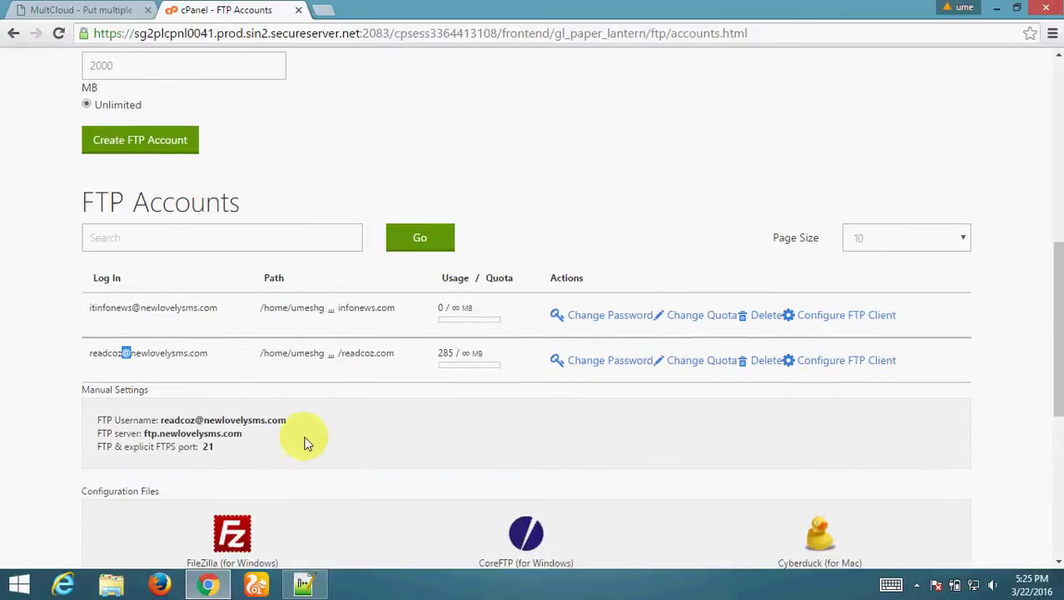
pyautogui.moveTo(293, 423); pyautogui.dragTo(172, 414)
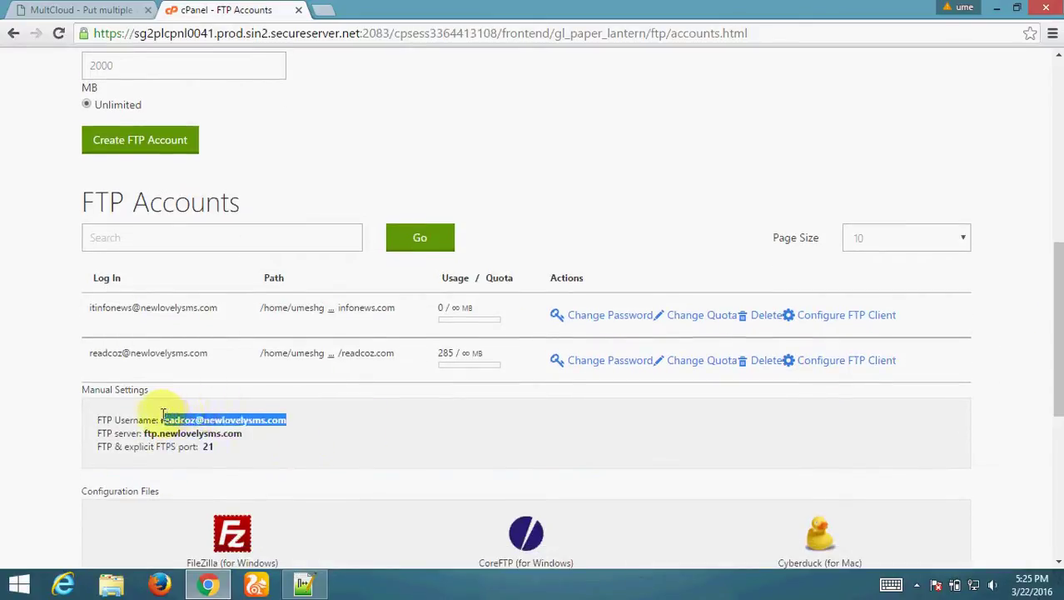
# Step: Return to the MultCloud tab and open Add Cloud Drives to list the services available
pyautogui.click(83, 10)
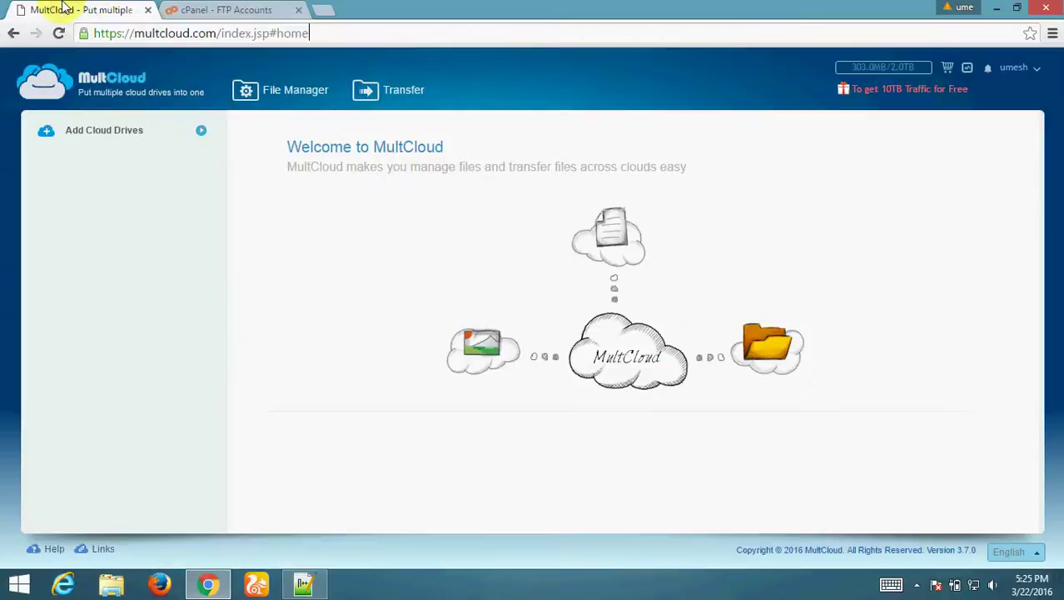
pyautogui.click(211, 9)
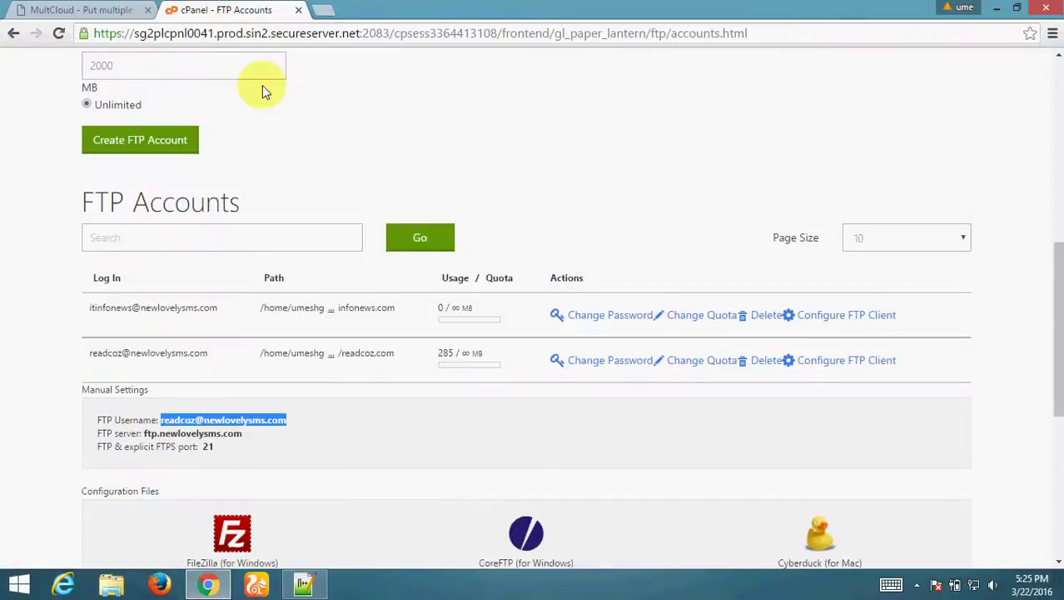
pyautogui.click(118, 8)
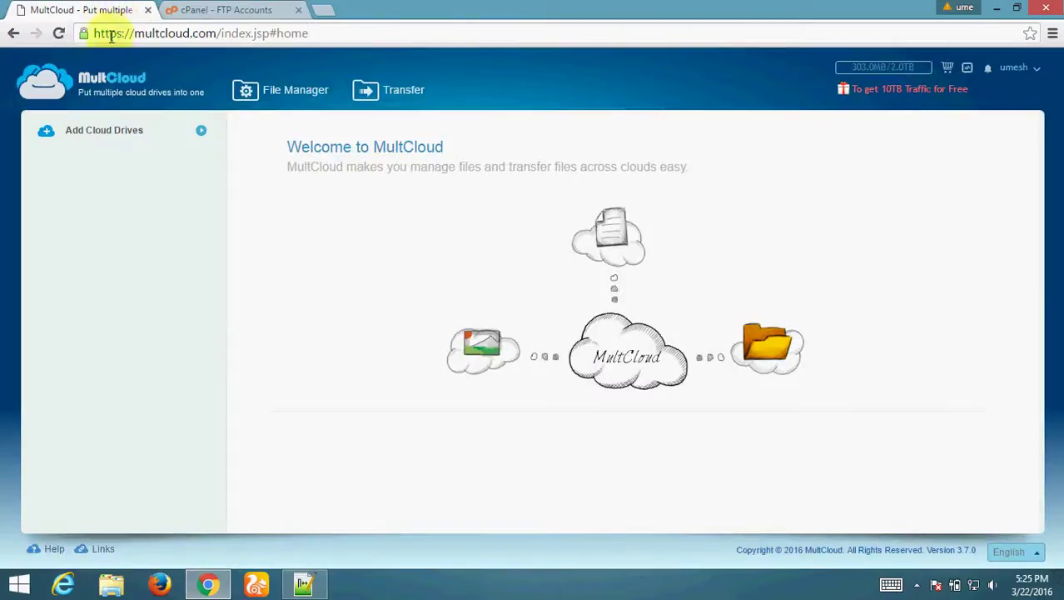
pyautogui.moveTo(90, 33); pyautogui.dragTo(219, 33)
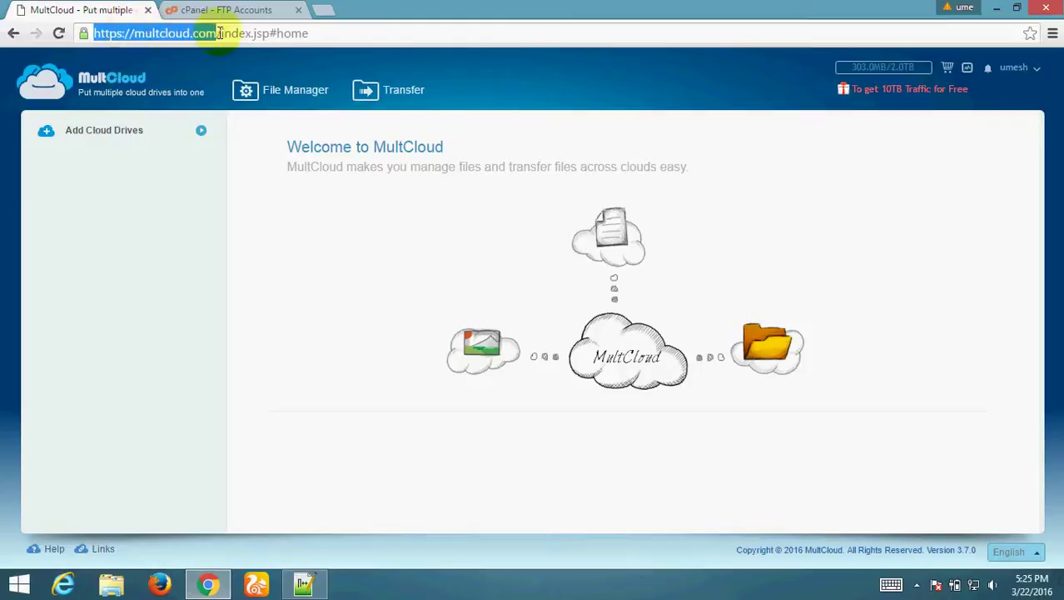
pyautogui.click(223, 33)
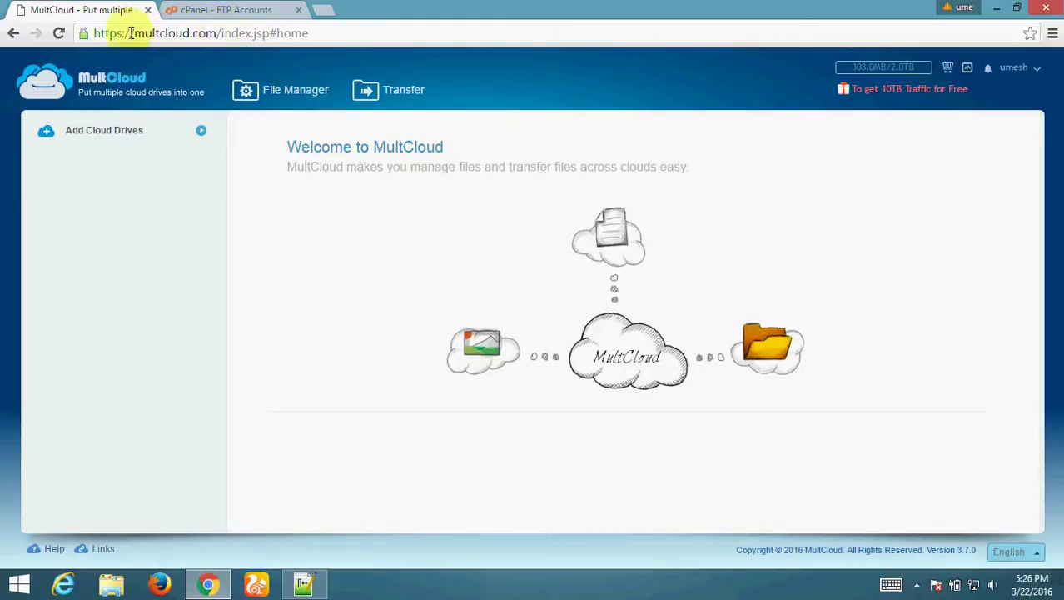
pyautogui.moveTo(138, 33); pyautogui.dragTo(232, 32)
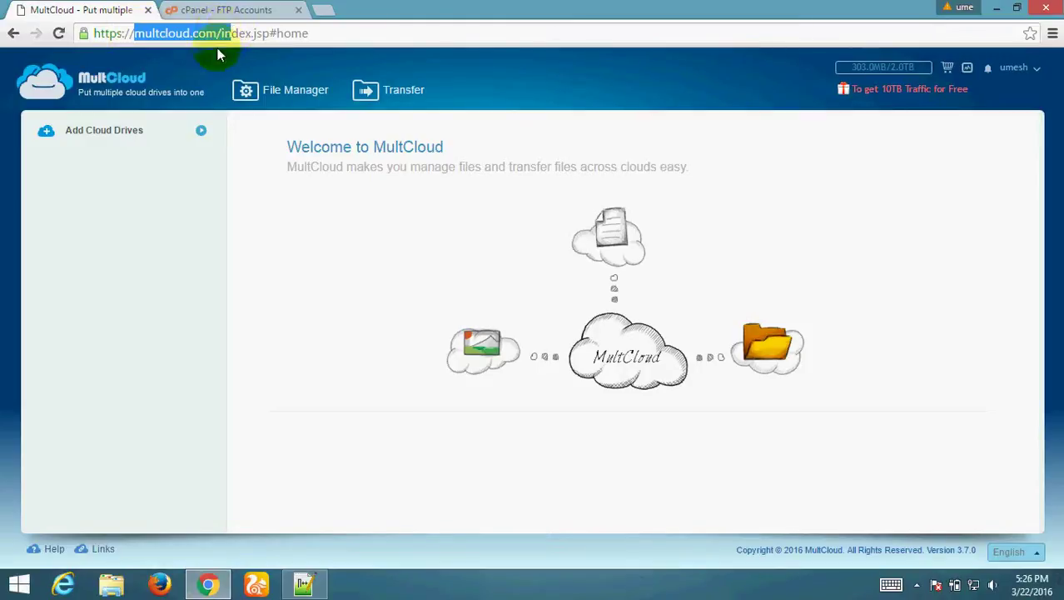
pyautogui.click(212, 34)
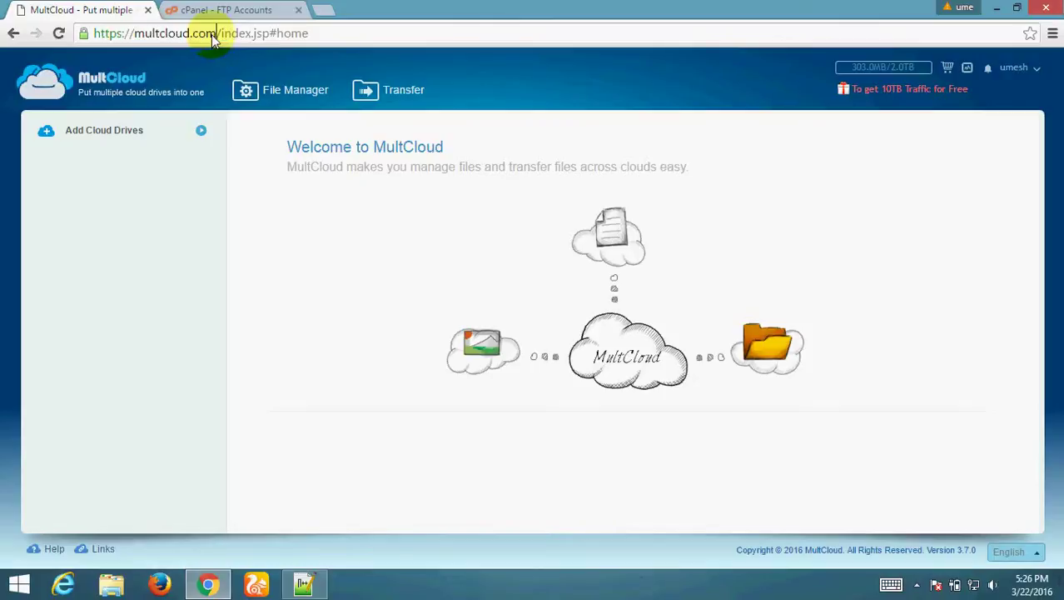
pyautogui.click(135, 136)
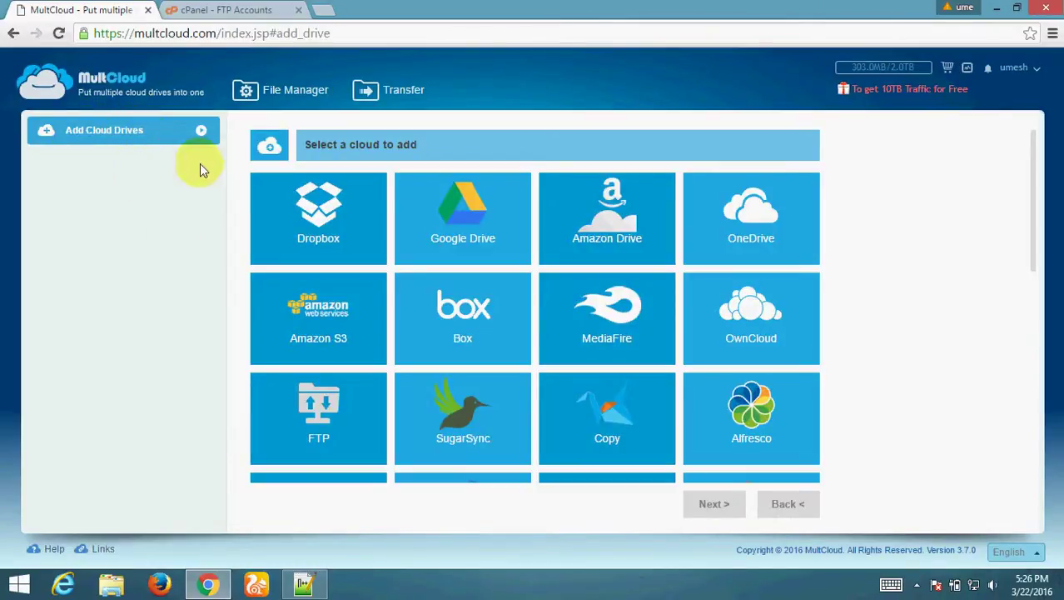
# Step: Choose FTP, go to its connection form, and paste ftp.newlovelysms.com from cPanel into Server
pyautogui.click(293, 425)
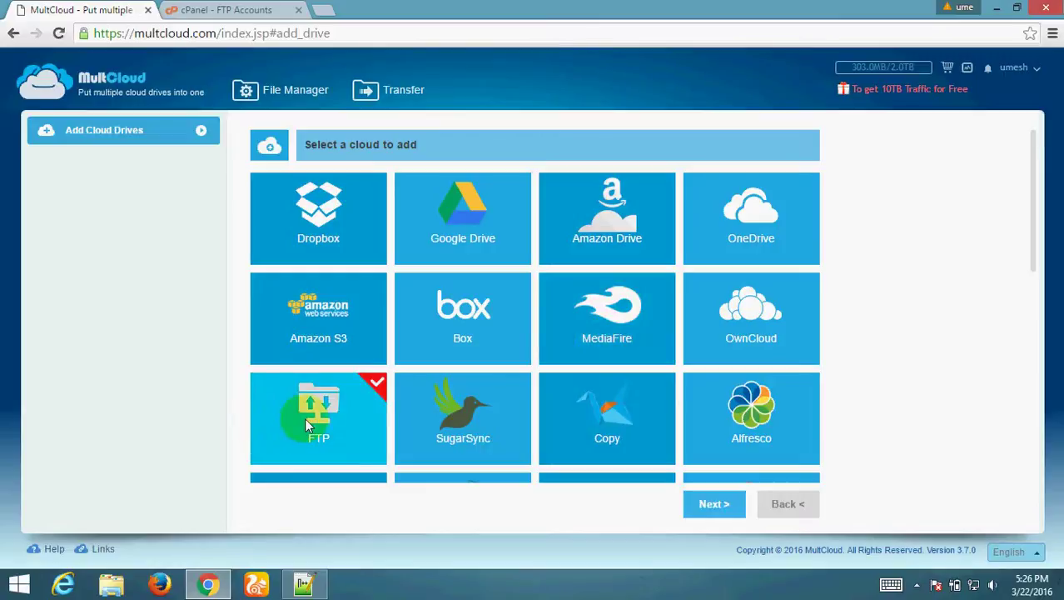
pyautogui.click(721, 504)
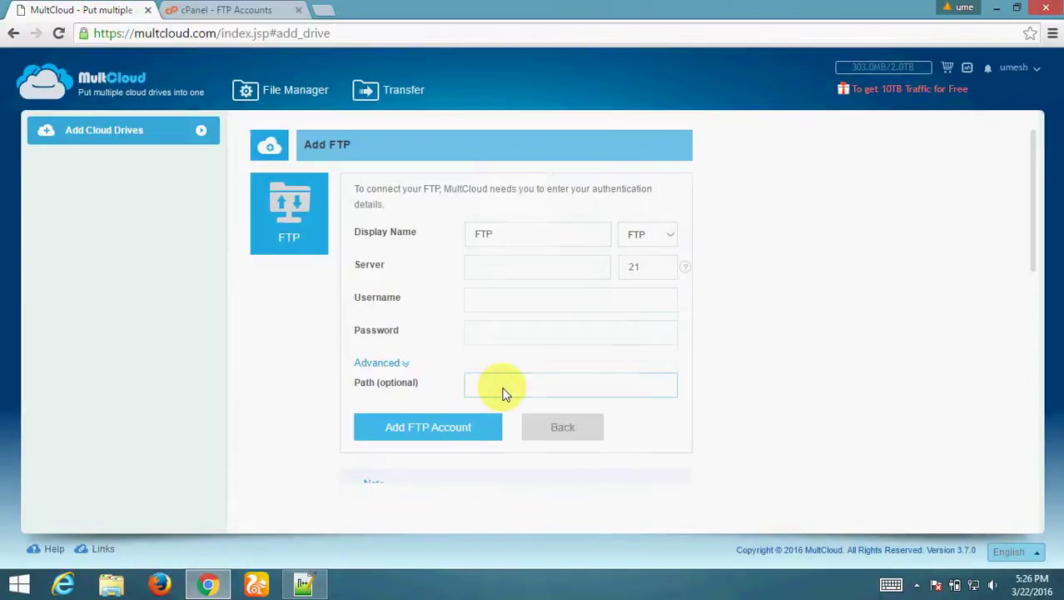
pyautogui.click(486, 263)
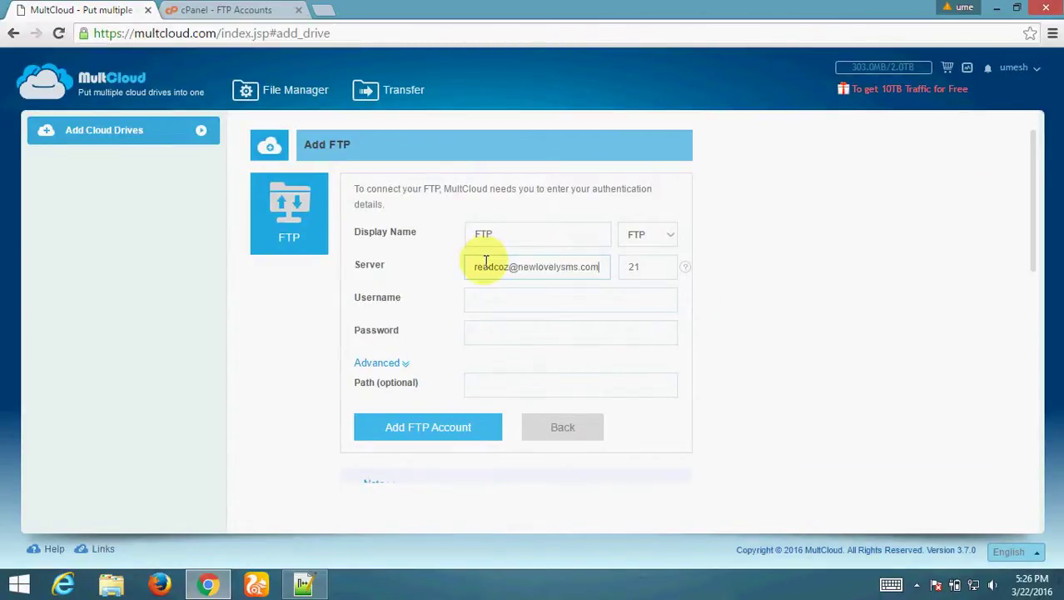
pyautogui.click(243, 9)
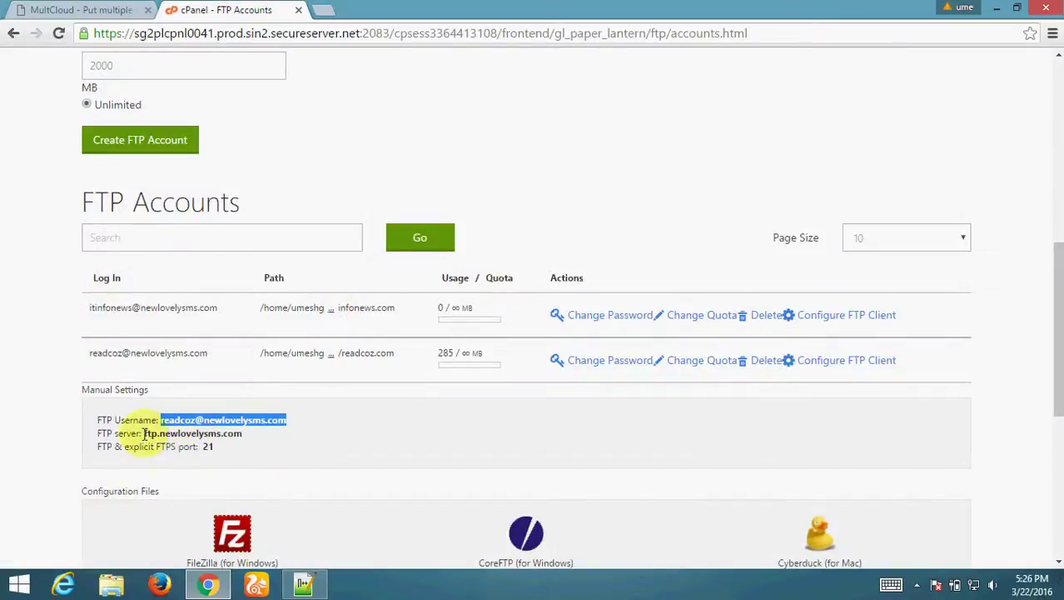
pyautogui.moveTo(144, 434); pyautogui.dragTo(263, 436)
pyautogui.hotkey('ctrl', 'c')
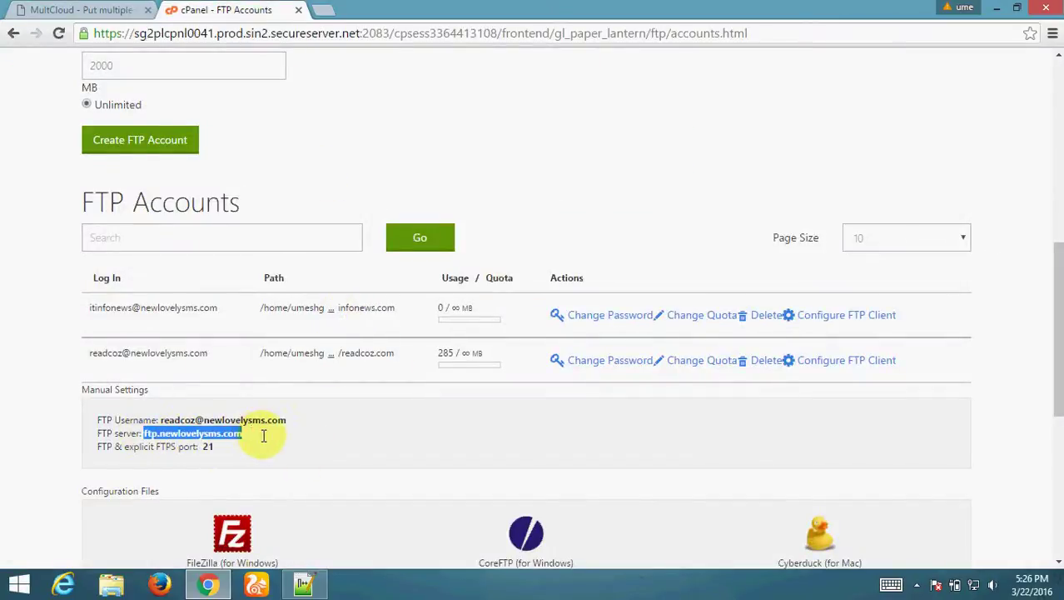
pyautogui.click(60, 9)
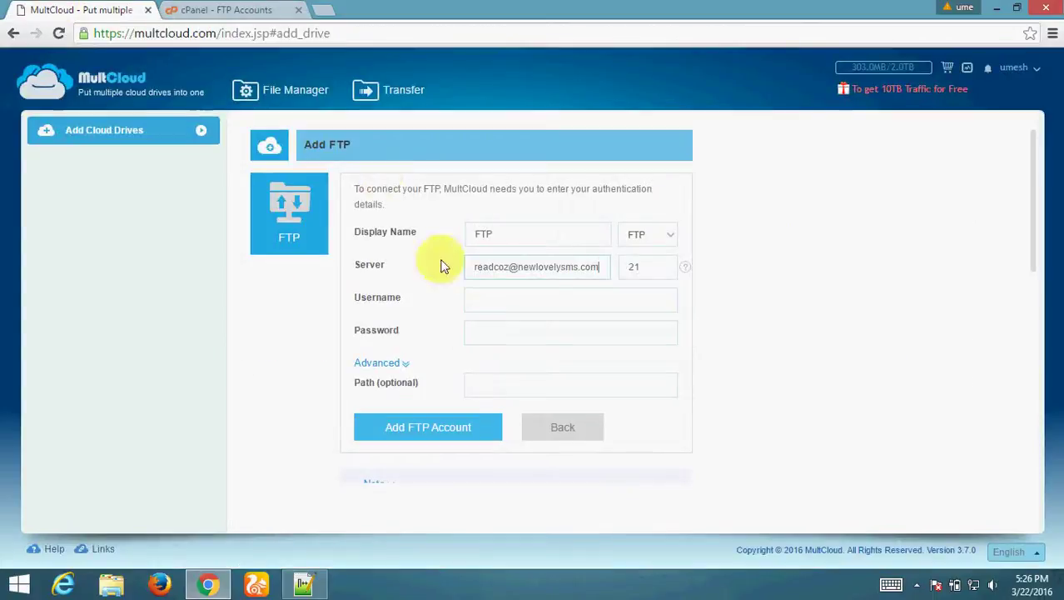
pyautogui.tripleClick(531, 265)
pyautogui.hotkey('ctrl', 'v')
# Step: Paste the cPanel FTP username, confirm port 21, and add the FTP account
pyautogui.click(218, 8)
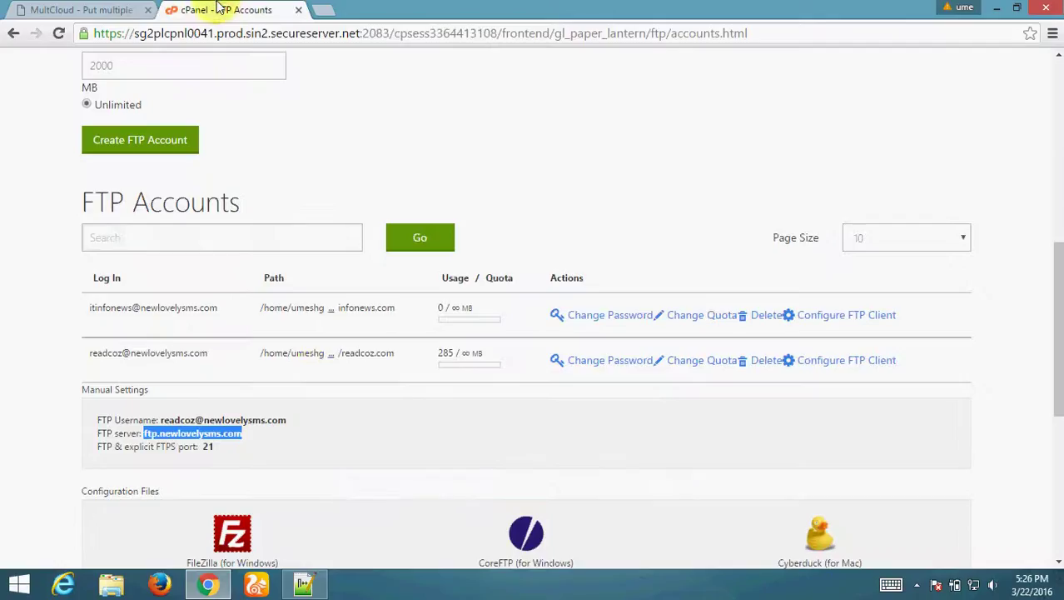
pyautogui.moveTo(287, 422); pyautogui.dragTo(164, 419)
pyautogui.hotkey('ctrl', 'c')
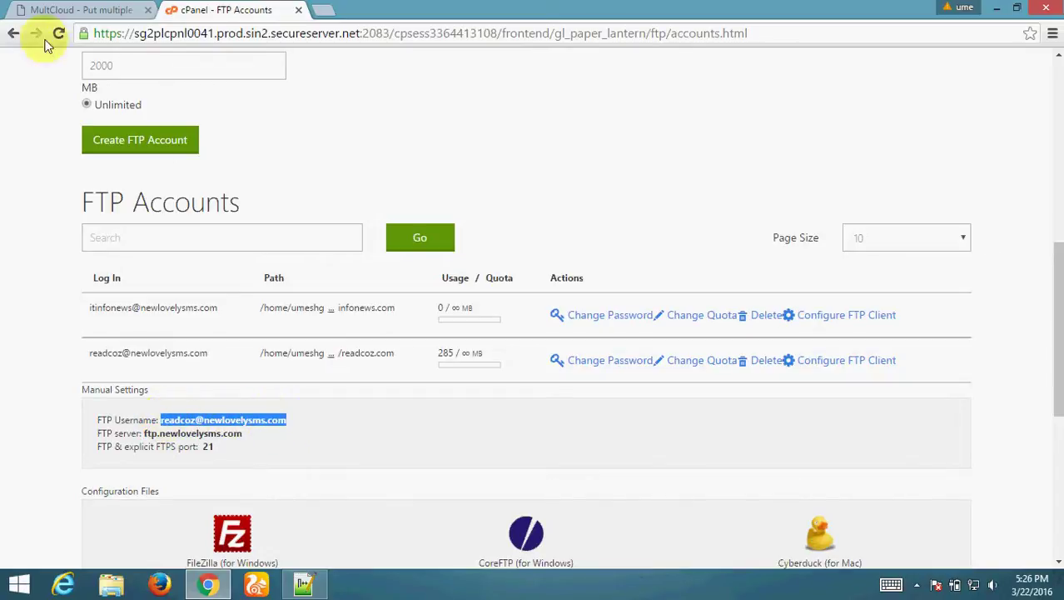
pyautogui.click(50, 9)
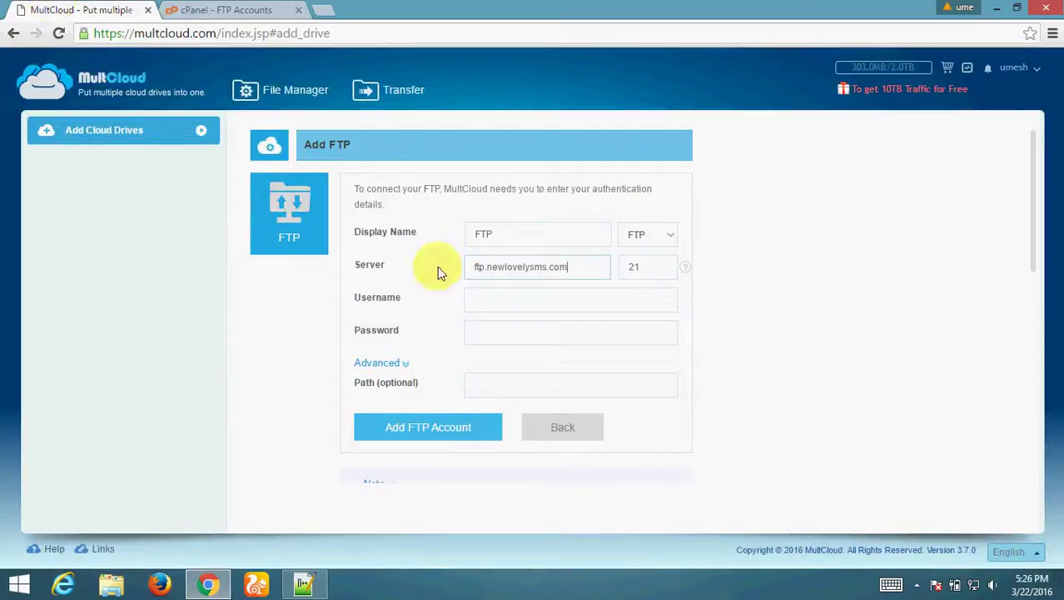
pyautogui.click(514, 296)
pyautogui.hotkey('ctrl', 'v')
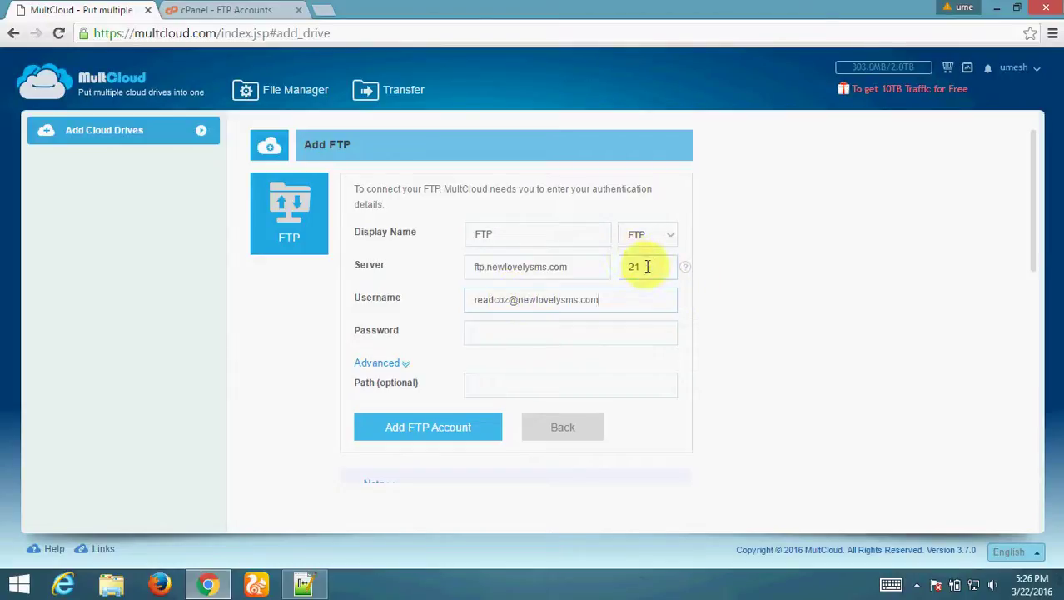
pyautogui.doubleClick(635, 267)
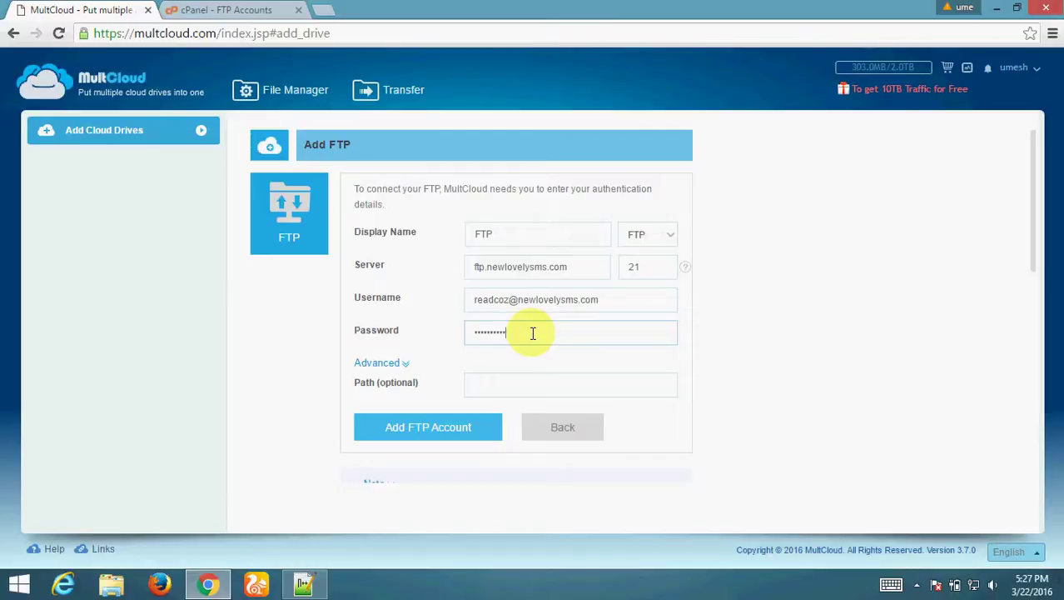
pyautogui.click(405, 430)
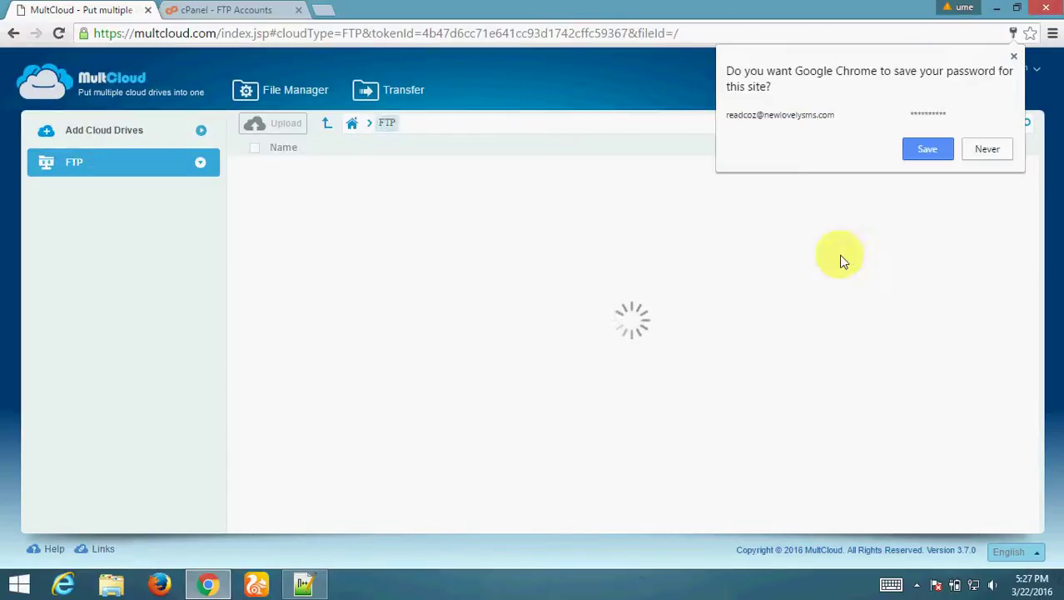
# Step: Decline saving the password, scroll through the FTP drive's WordPress files, and return to cPanel
pyautogui.click(981, 150)
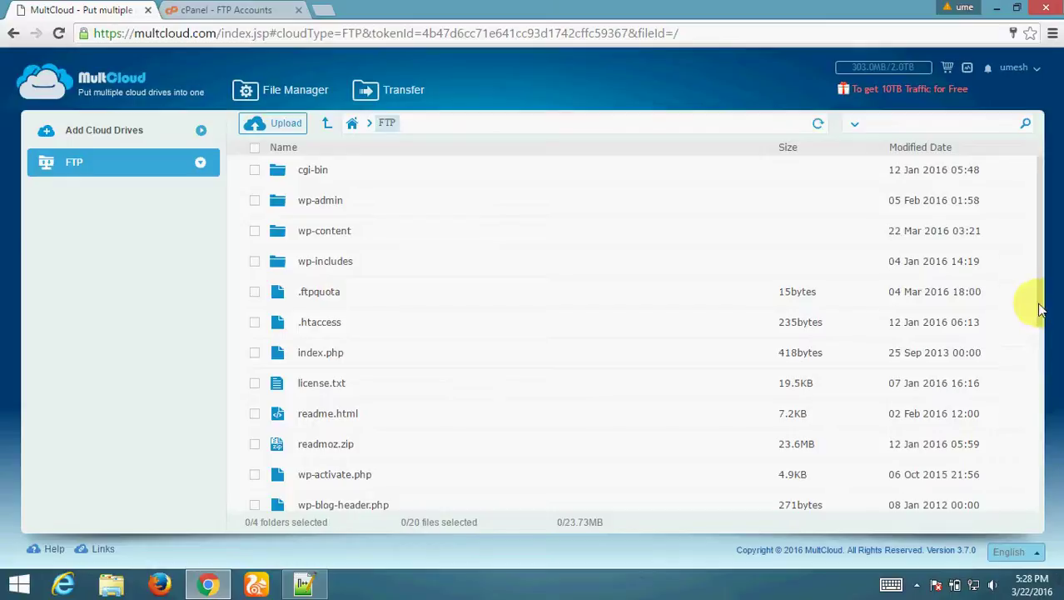
pyautogui.moveTo(1038, 302); pyautogui.dragTo(1026, 245)
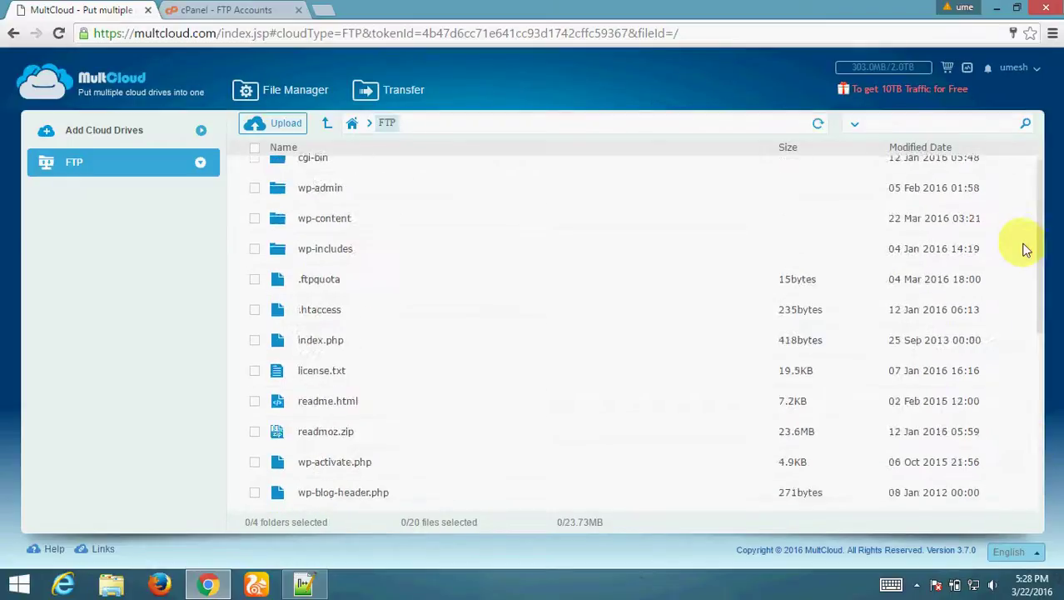
pyautogui.click(247, 8)
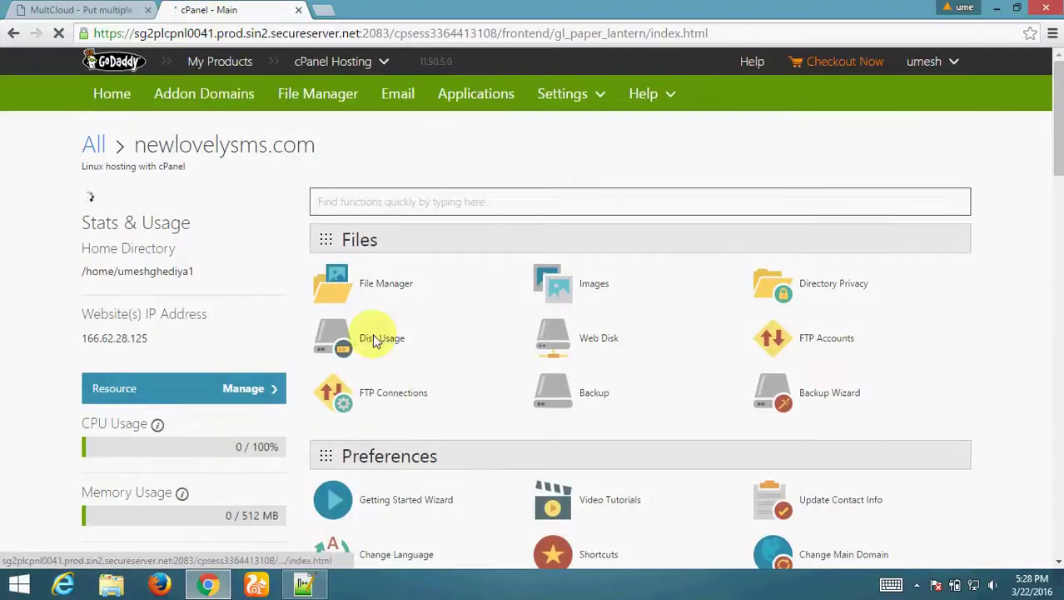
# Step: Open File Manager at the Web Root and enter the readcoz.com folder
pyautogui.click(420, 291)
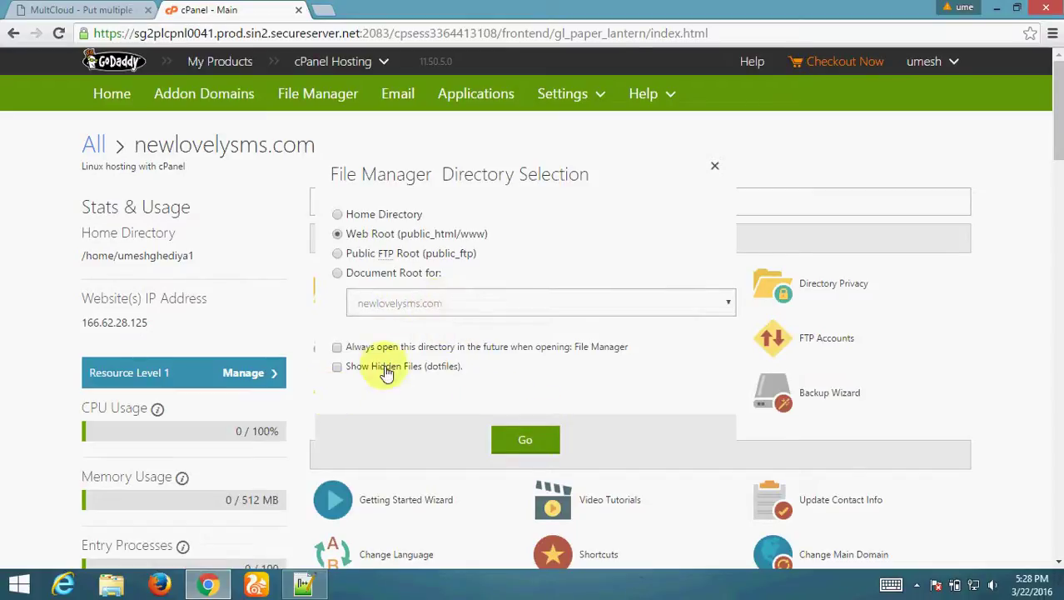
pyautogui.click(515, 439)
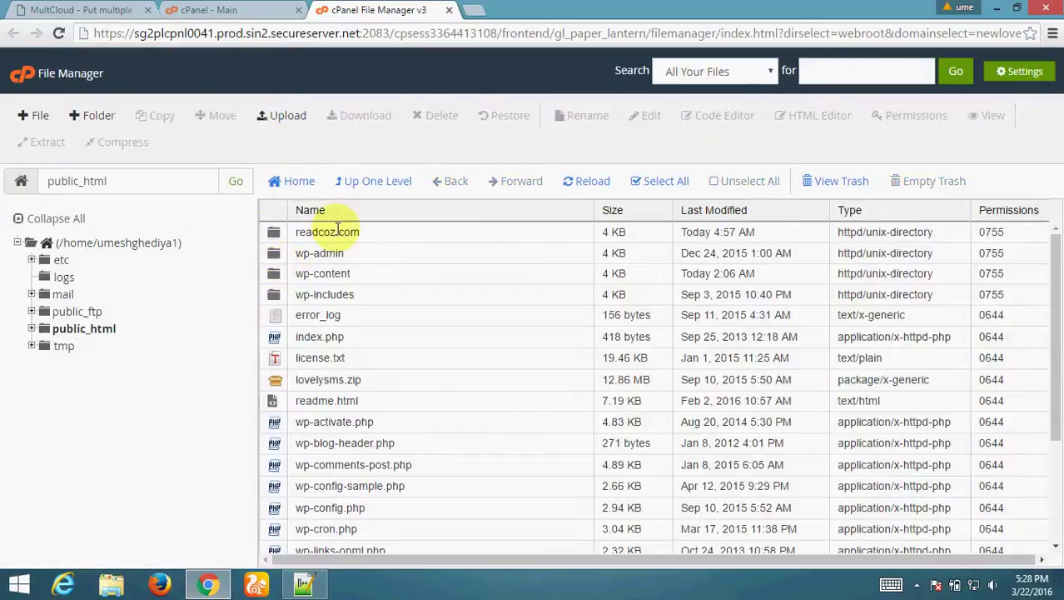
pyautogui.doubleClick(387, 234)
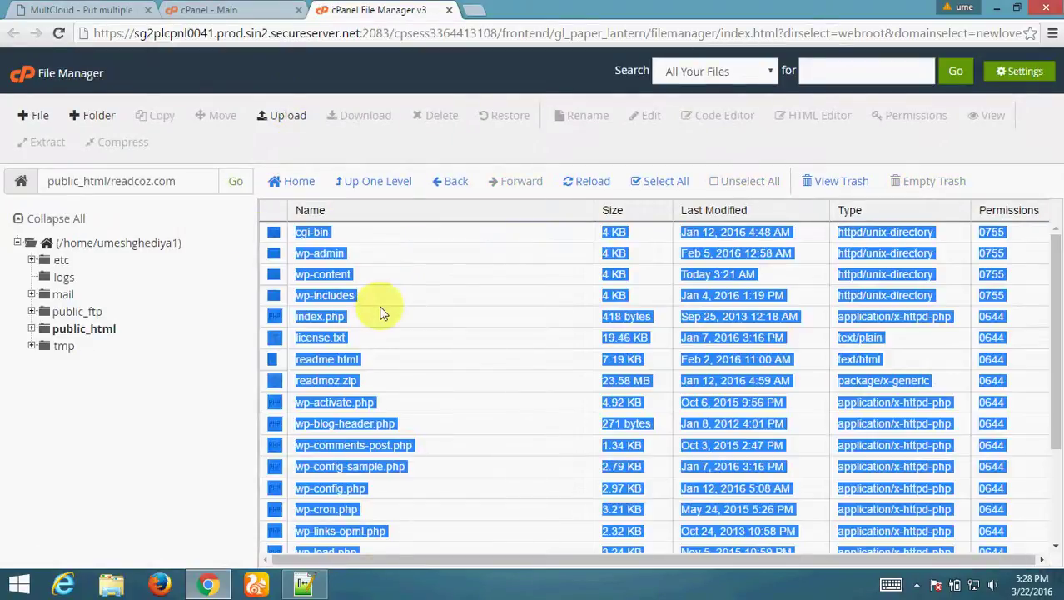
# Step: Select every item in readcoz.com, from cgi-bin down to xmlrpc.php
pyautogui.click(366, 354)
pyautogui.click(368, 341)
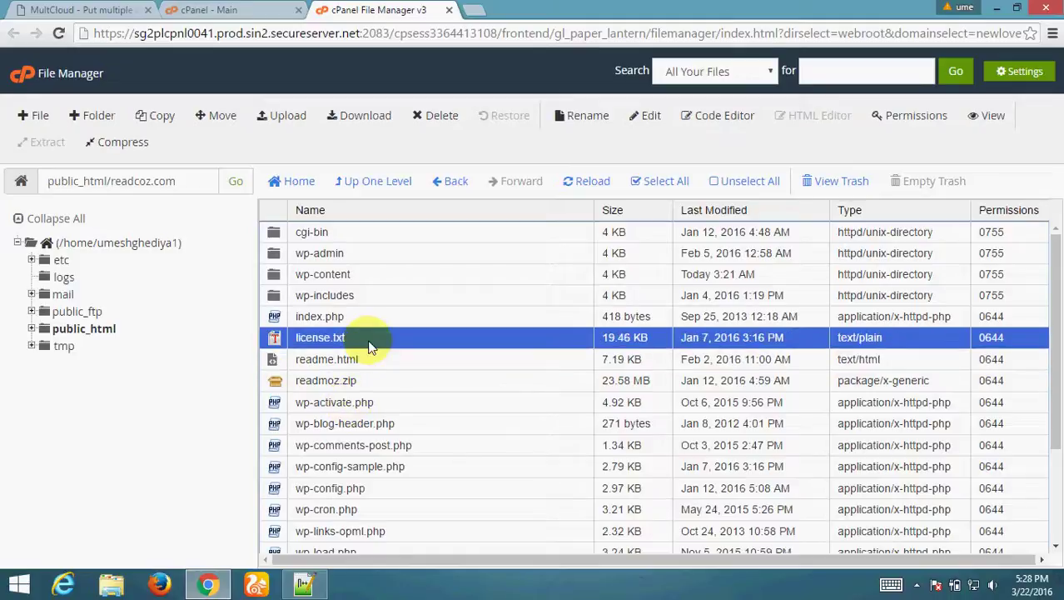
pyautogui.press('Up')
pyautogui.press('Up')
pyautogui.press('Up')
pyautogui.press('Up')
pyautogui.press('Up')
pyautogui.hotkey('shift', 'Down')
pyautogui.hotkey('shift', 'Down')
pyautogui.hotkey('shift', 'Down')
pyautogui.hotkey('shift', 'Down')
pyautogui.hotkey('shift', 'Down')
pyautogui.hotkey('shift', 'Down')
pyautogui.hotkey('shift', 'Down')
pyautogui.hotkey('shift', 'Down')
pyautogui.hotkey('shift', 'Down')
pyautogui.hotkey('shift', 'Down')
pyautogui.hotkey('shift', 'Down')
pyautogui.hotkey('shift', 'Down')
pyautogui.hotkey('shift', 'Down')
pyautogui.hotkey('shift', 'Down')
pyautogui.hotkey('shift', 'Down')
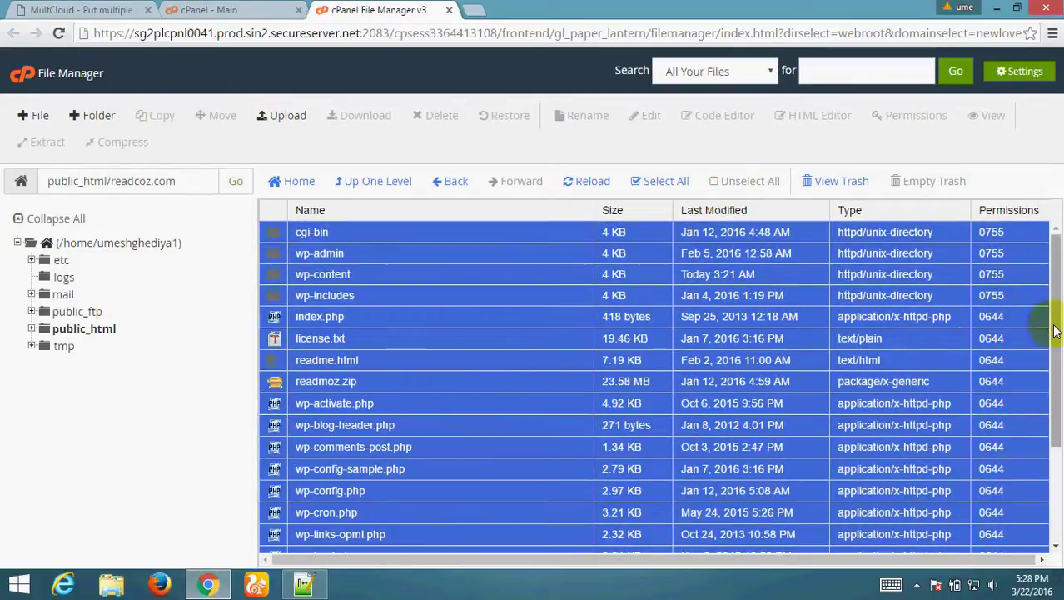
pyautogui.moveTo(1052, 316); pyautogui.dragTo(1056, 450)
pyautogui.hotkey('shift', 'Down')
pyautogui.hotkey('shift', 'Down')
pyautogui.hotkey('shift', 'Down')
pyautogui.hotkey('shift', 'Down')
pyautogui.hotkey('shift', 'Down')
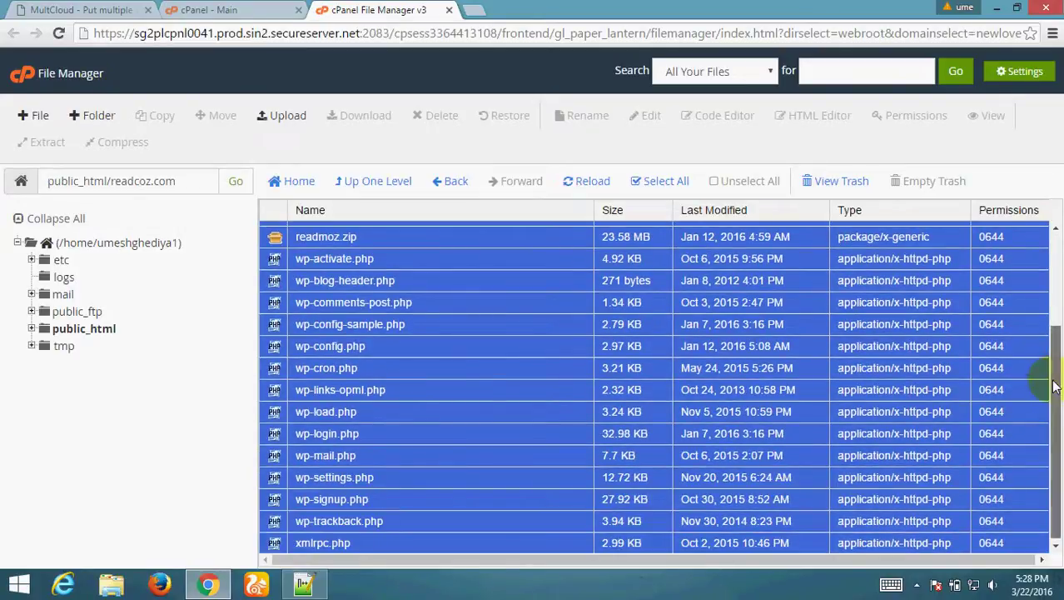
pyautogui.moveTo(1055, 369); pyautogui.dragTo(1056, 225)
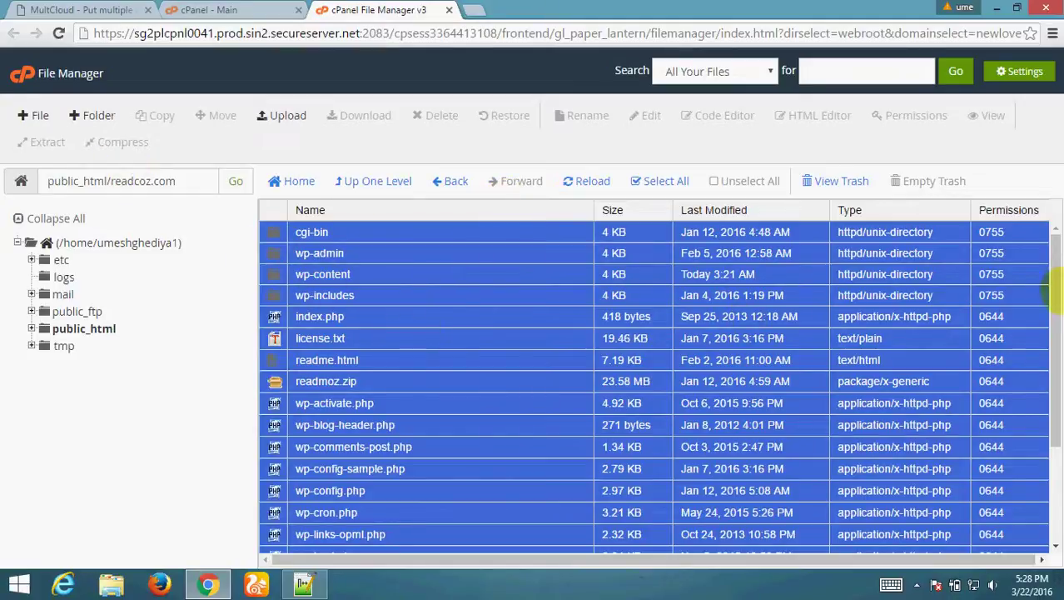
pyautogui.moveTo(1056, 263); pyautogui.dragTo(1056, 400)
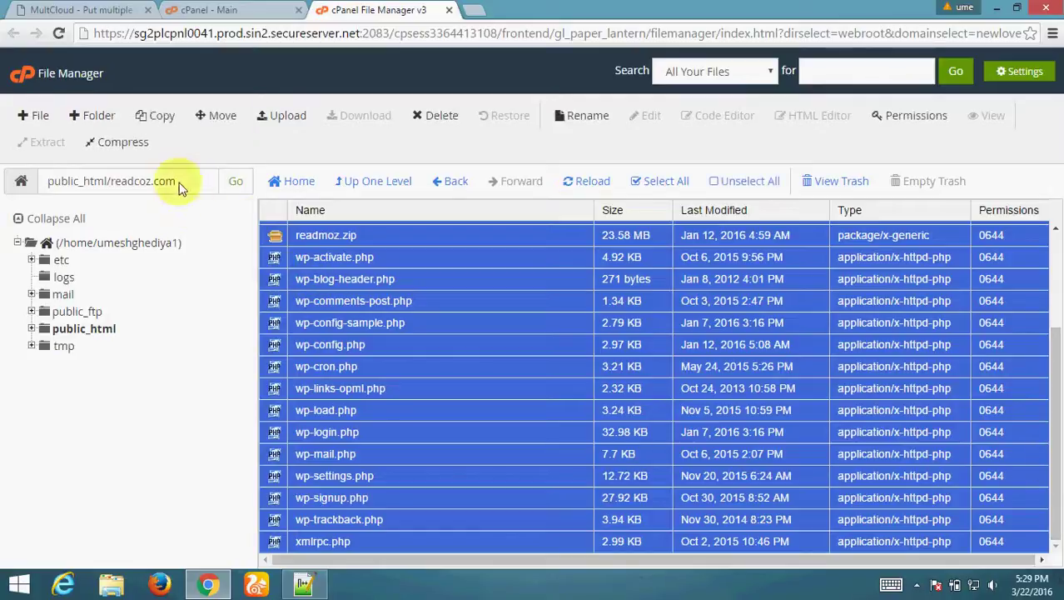
# Step: Compress the selected readcoz.com items into a Zip archive named cgi-bin.zip
pyautogui.click(125, 144)
pyautogui.click(356, 236)
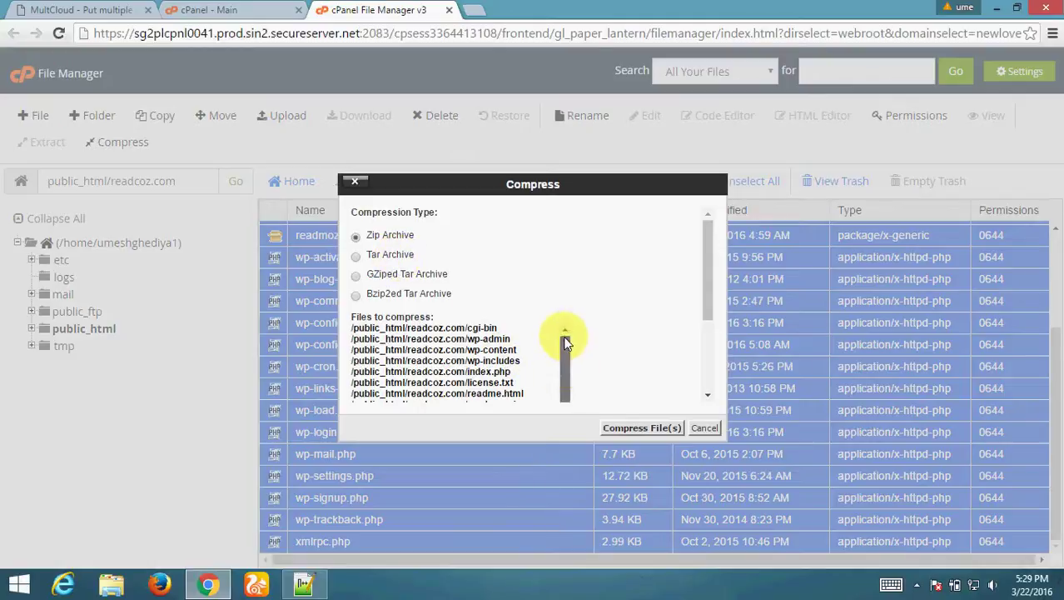
pyautogui.click(666, 433)
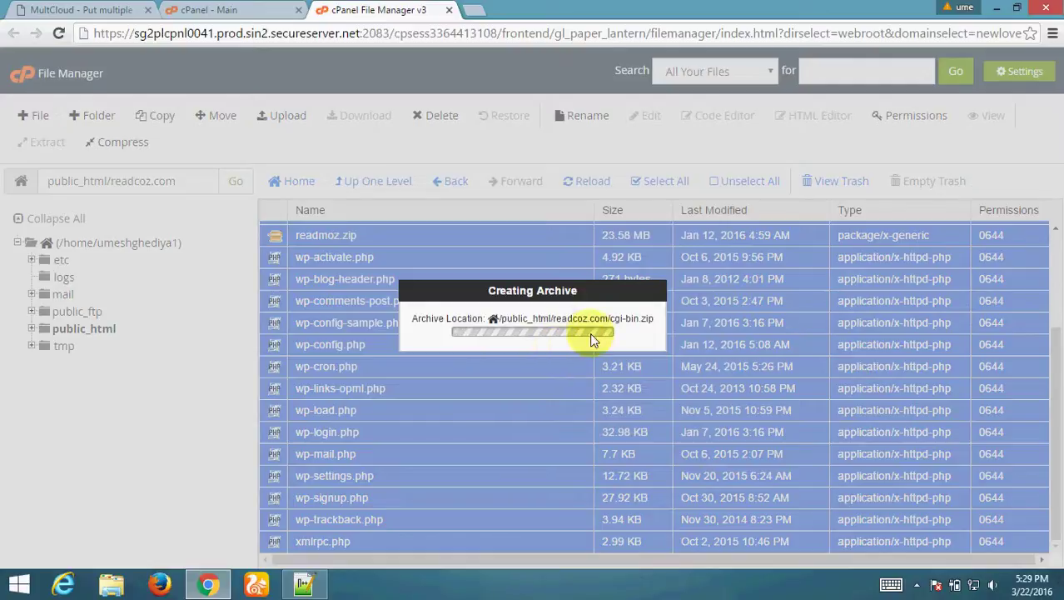
pyautogui.moveTo(608, 319); pyautogui.dragTo(657, 319)
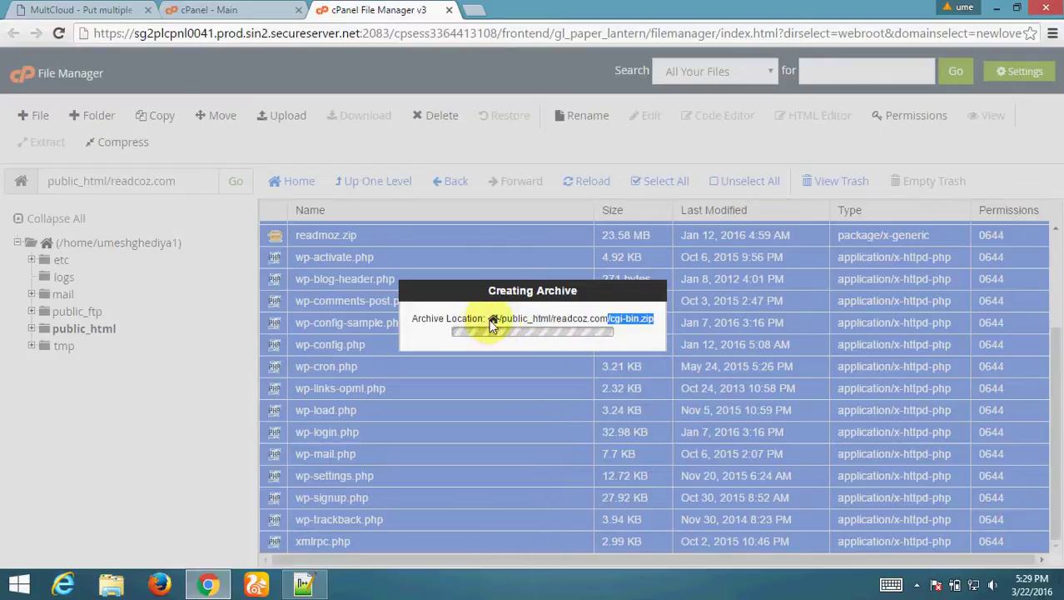
pyautogui.moveTo(506, 318); pyautogui.dragTo(564, 319)
pyautogui.click(565, 318)
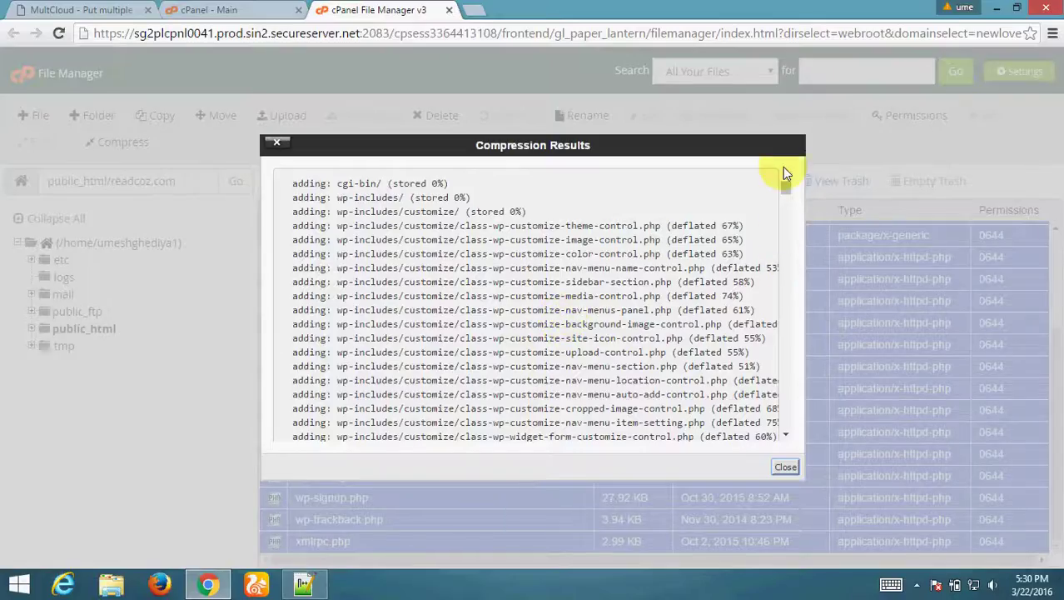
pyautogui.moveTo(784, 185)
pyautogui.mouseDown()
pyautogui.moveTo(786, 333)
pyautogui.moveTo(771, 169)
pyautogui.mouseUp()
pyautogui.moveTo(336, 183); pyautogui.dragTo(358, 184)
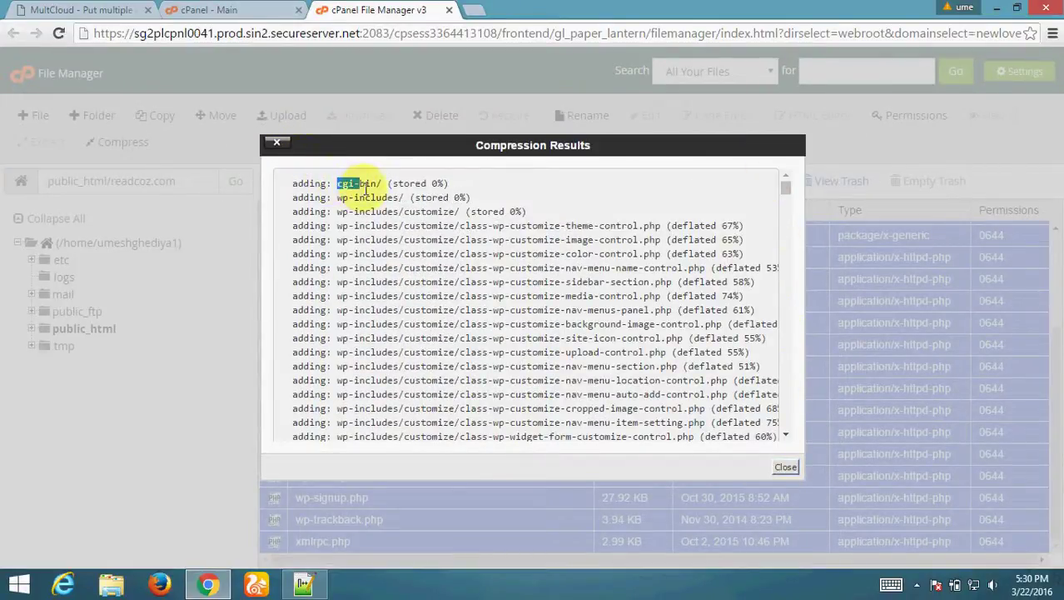
# Step: Close the compression results, reload the listing, and select the 279.46 MB cgi-bin.zip
pyautogui.click(787, 468)
pyautogui.click(449, 344)
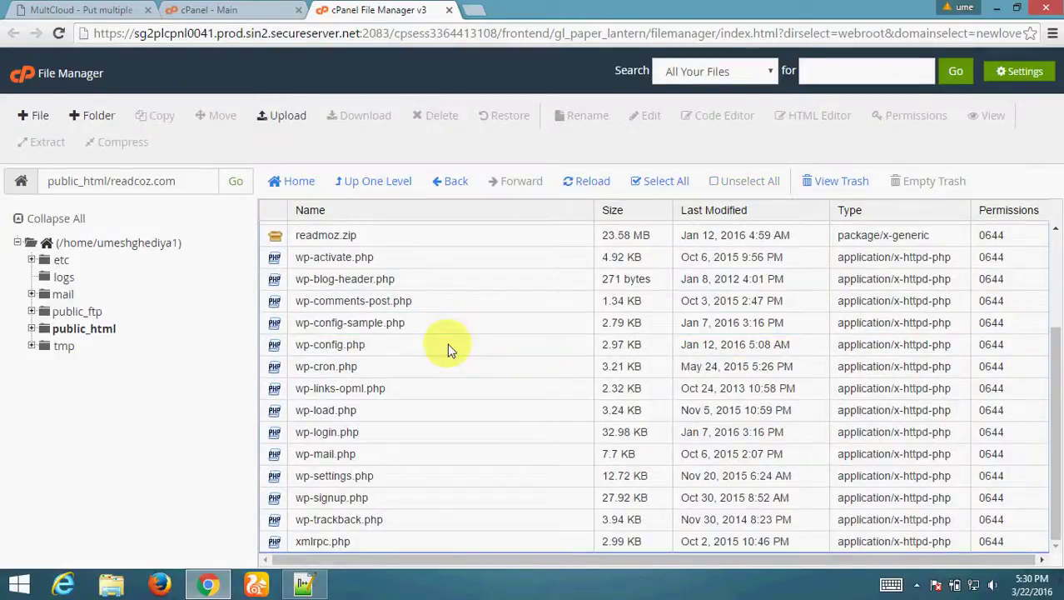
pyautogui.scroll(2, 448, 343)
pyautogui.click(434, 397)
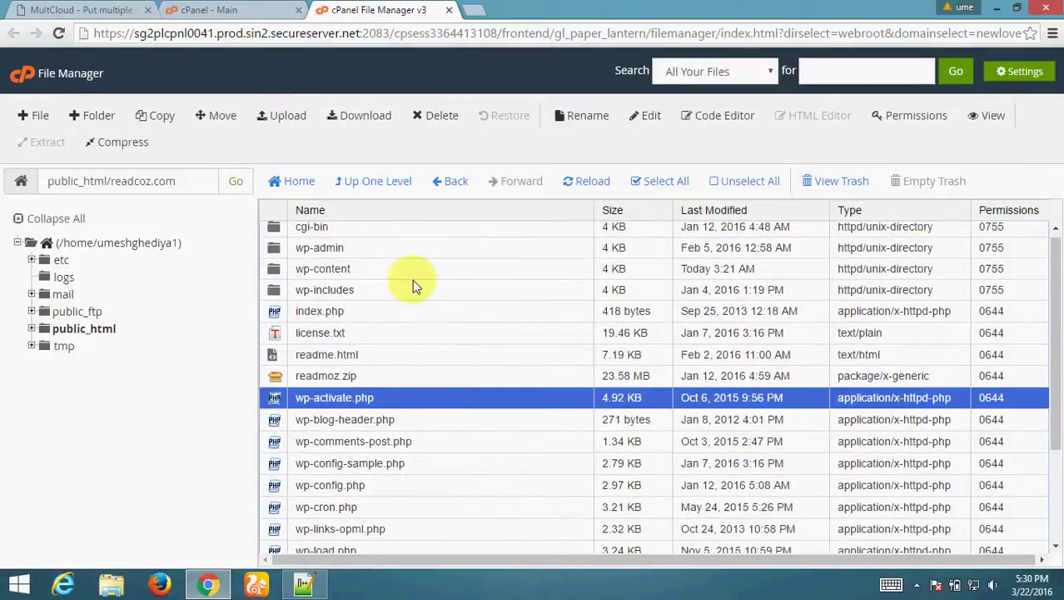
pyautogui.click(603, 182)
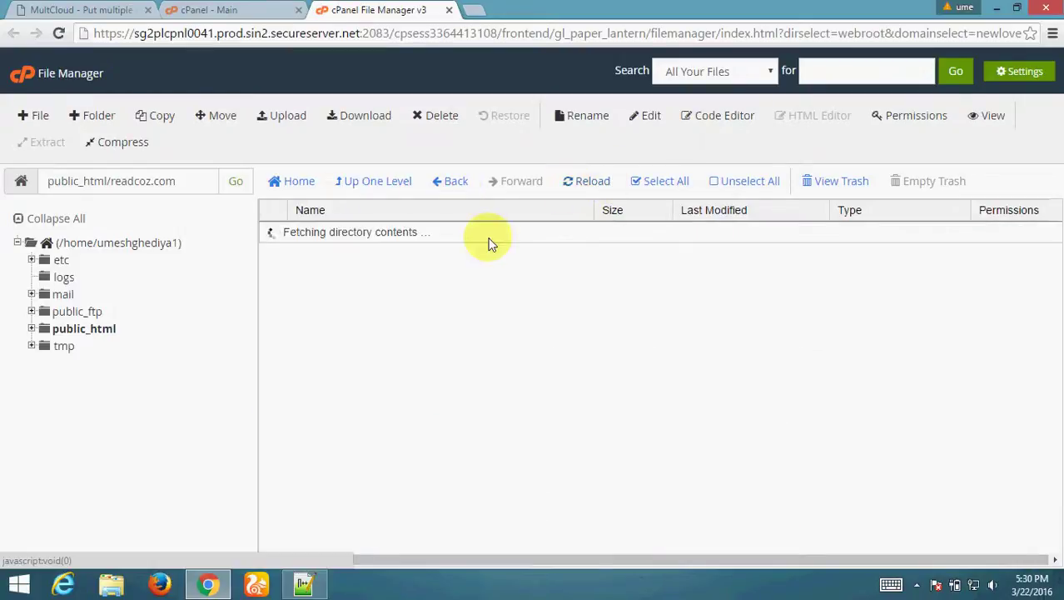
pyautogui.click(354, 321)
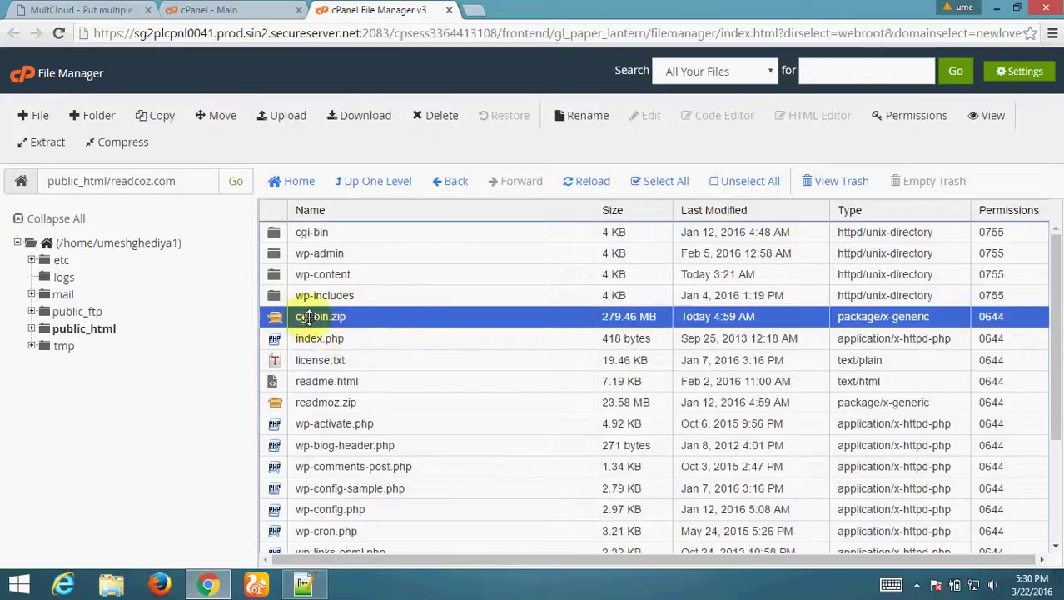
# Step: Refresh MultCloud's FTP drive and select the new cgi-bin.zip archive
pyautogui.click(65, 8)
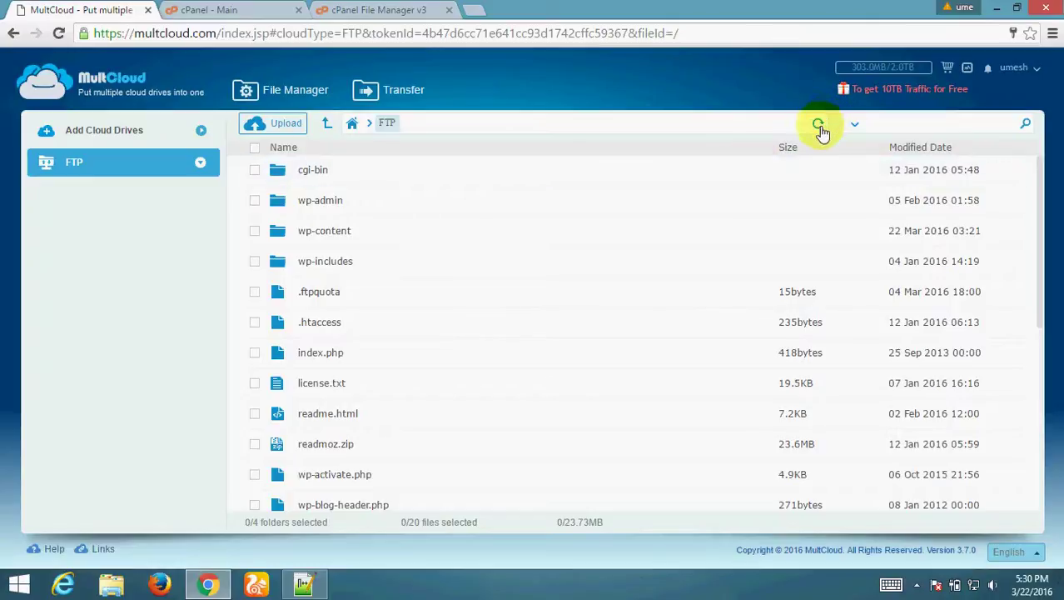
pyautogui.click(819, 125)
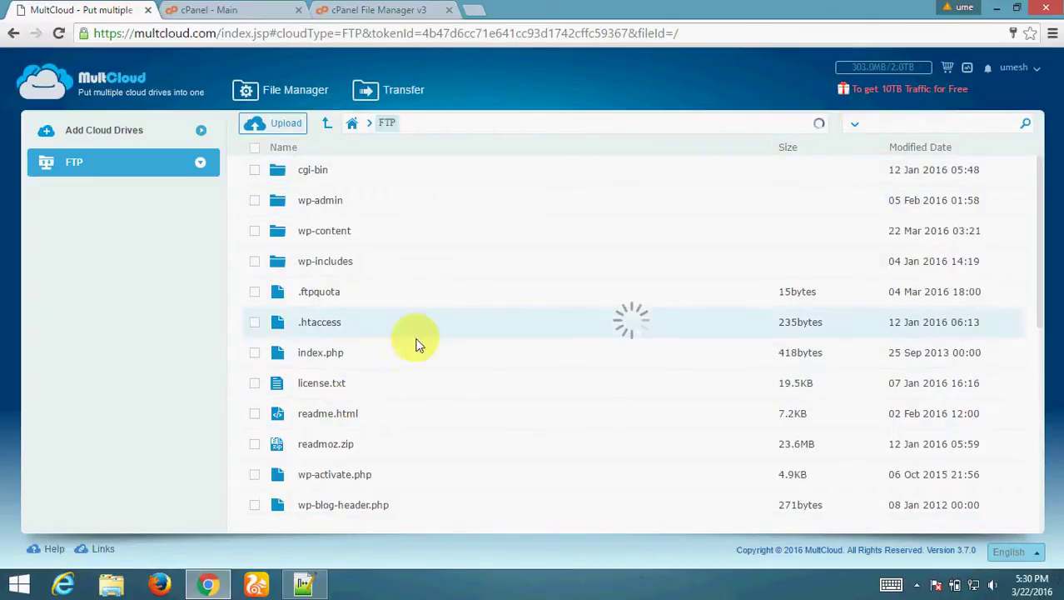
pyautogui.click(394, 353)
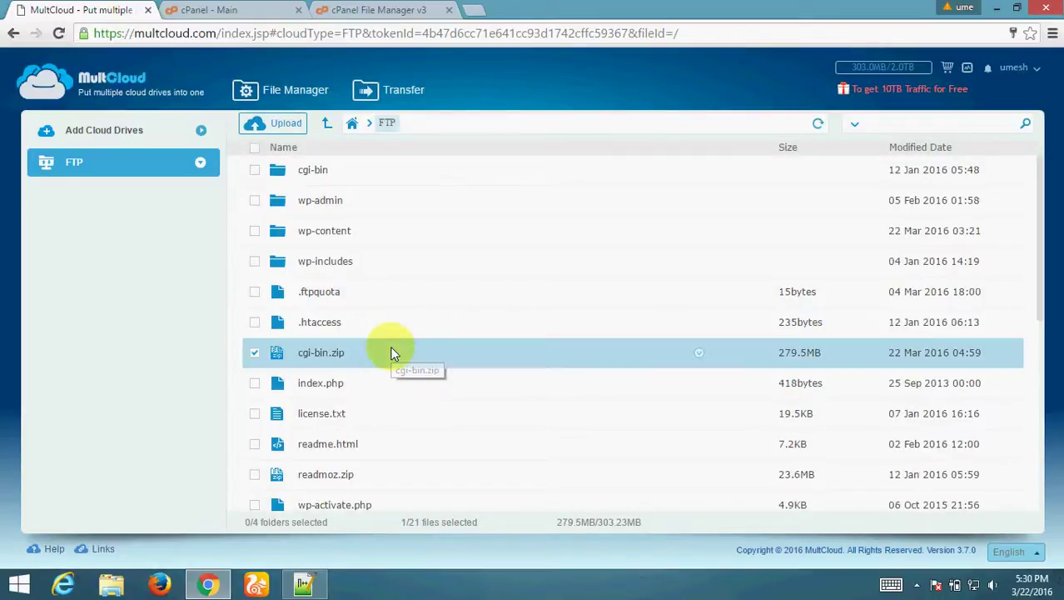
# Step: Add a Google Drive account to MultCloud and allow it access
pyautogui.click(141, 133)
pyautogui.click(491, 219)
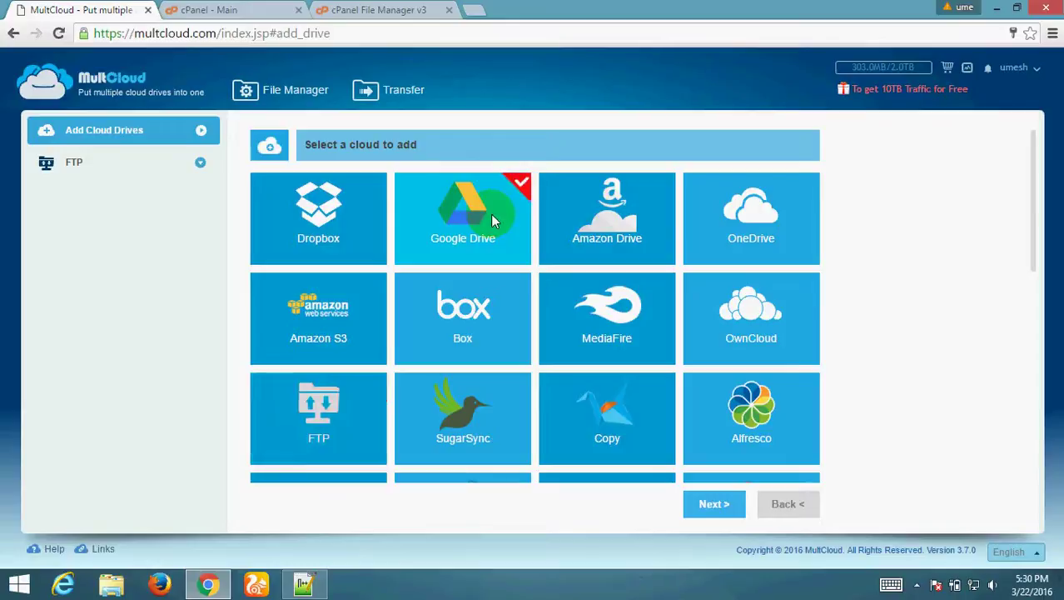
pyautogui.click(718, 504)
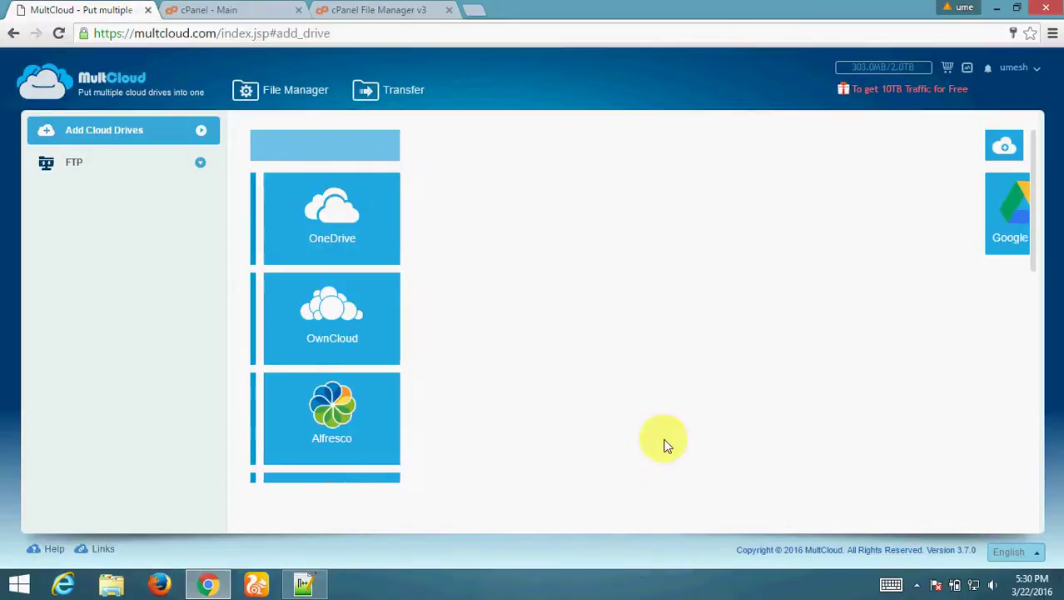
pyautogui.click(414, 296)
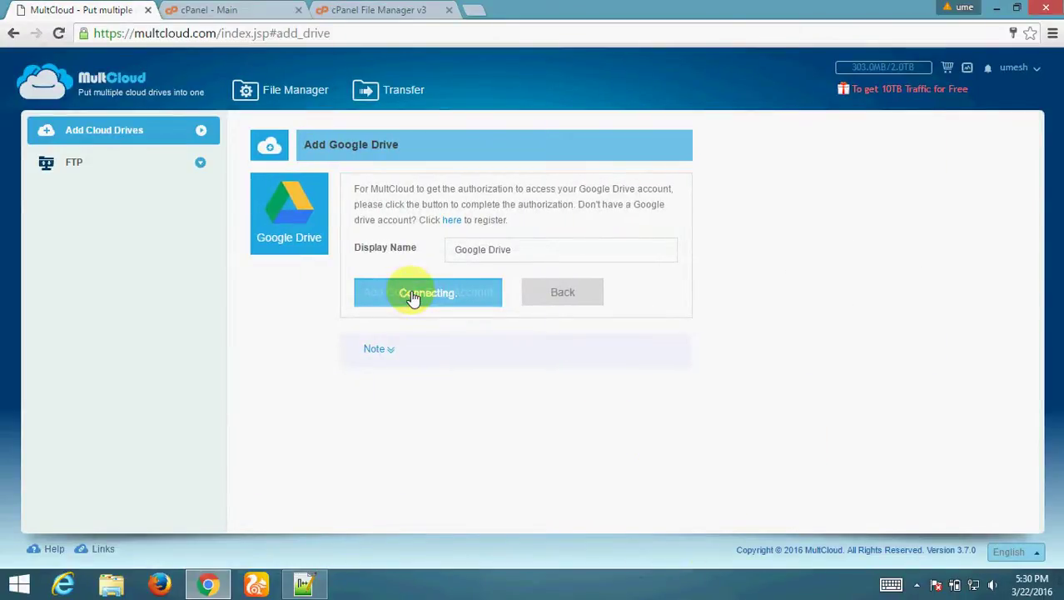
pyautogui.moveTo(478, 249); pyautogui.dragTo(517, 248)
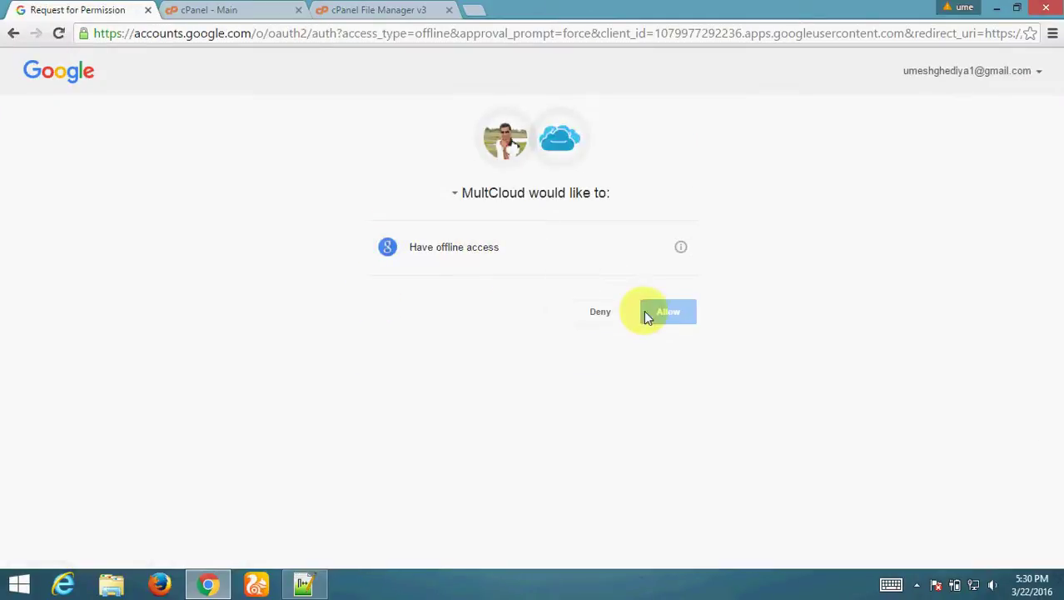
pyautogui.click(667, 316)
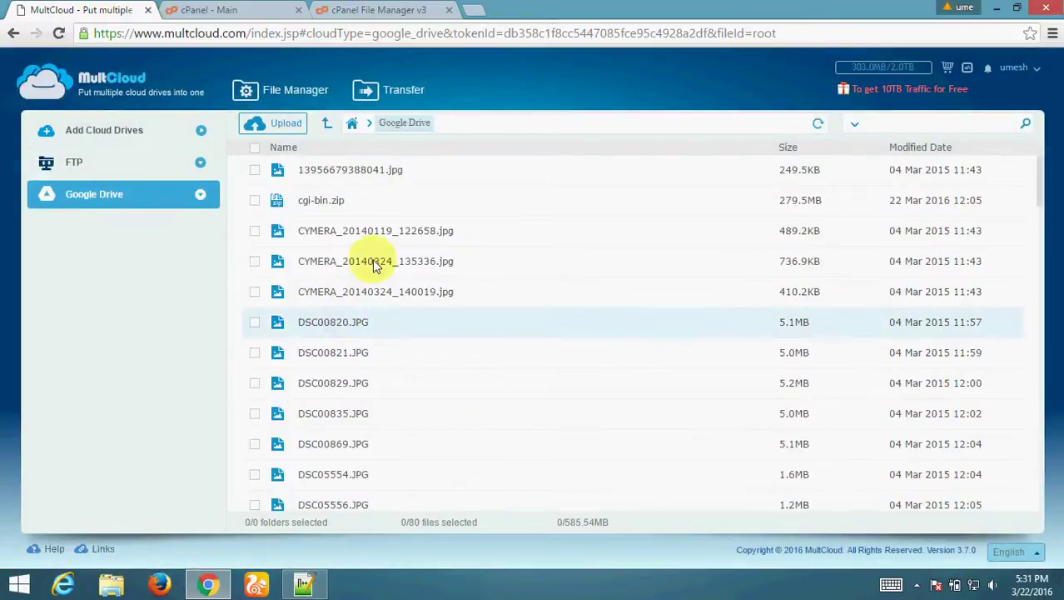
# Step: Create a new folder called Readcoz.com in the Google Drive root using New Folder
pyautogui.click(662, 223)
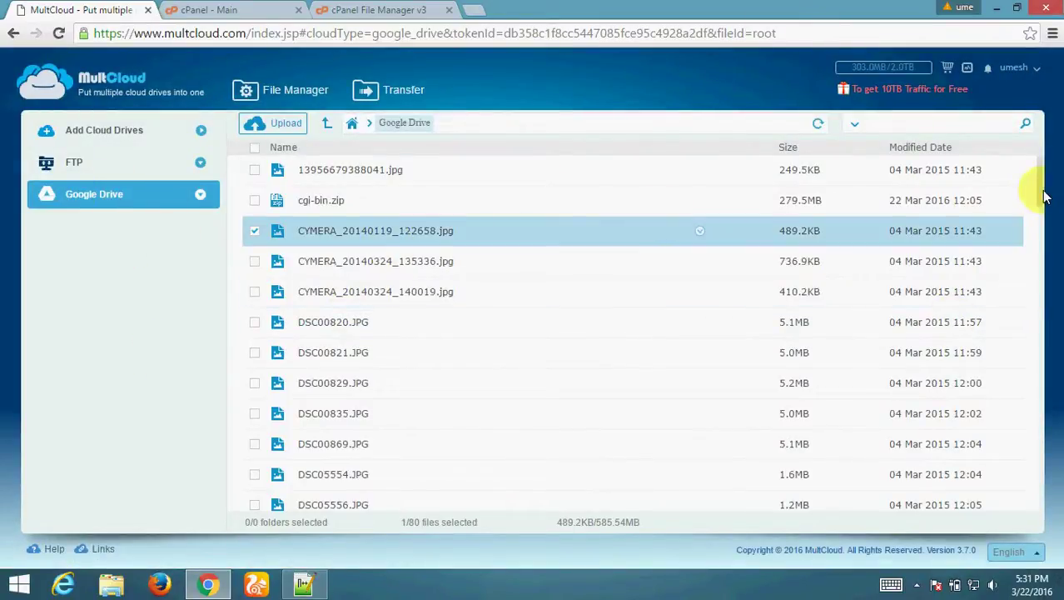
pyautogui.moveTo(1038, 197); pyautogui.dragTo(1041, 249)
pyautogui.rightClick(418, 252)
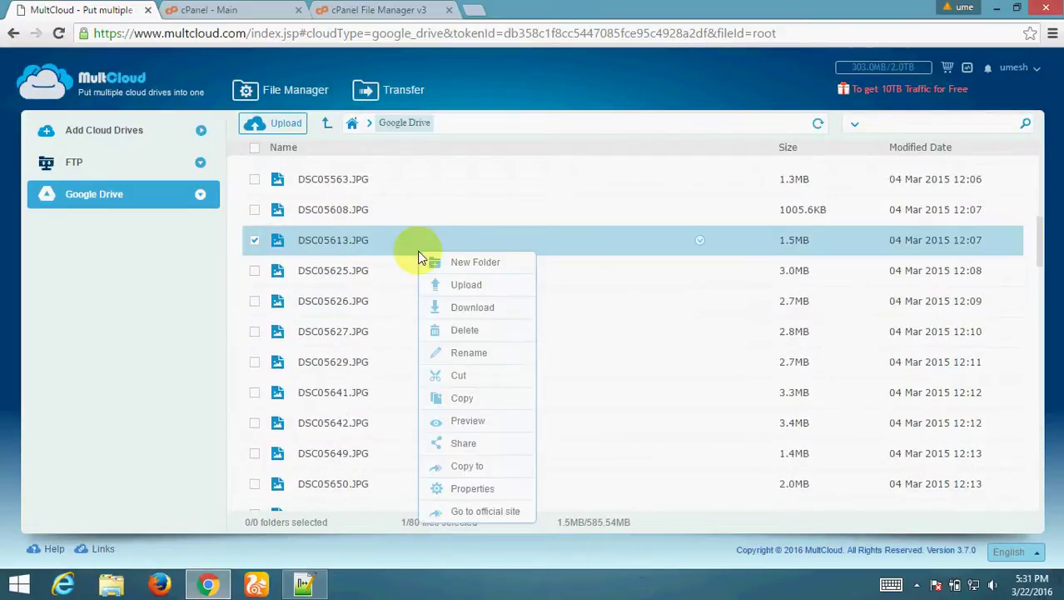
pyautogui.click(471, 263)
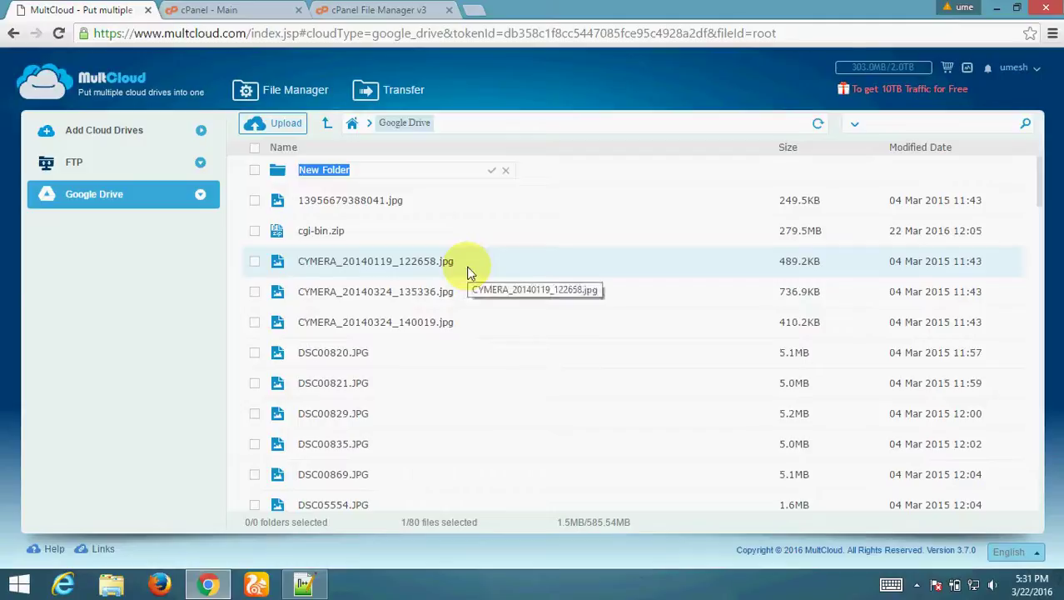
pyautogui.write('Rwq')
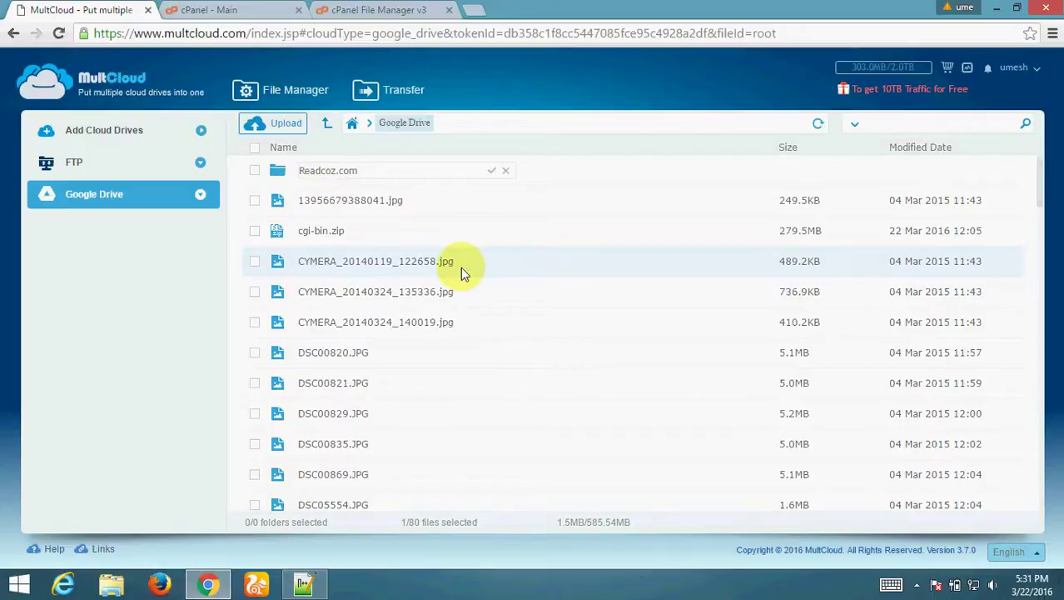
pyautogui.click(493, 175)
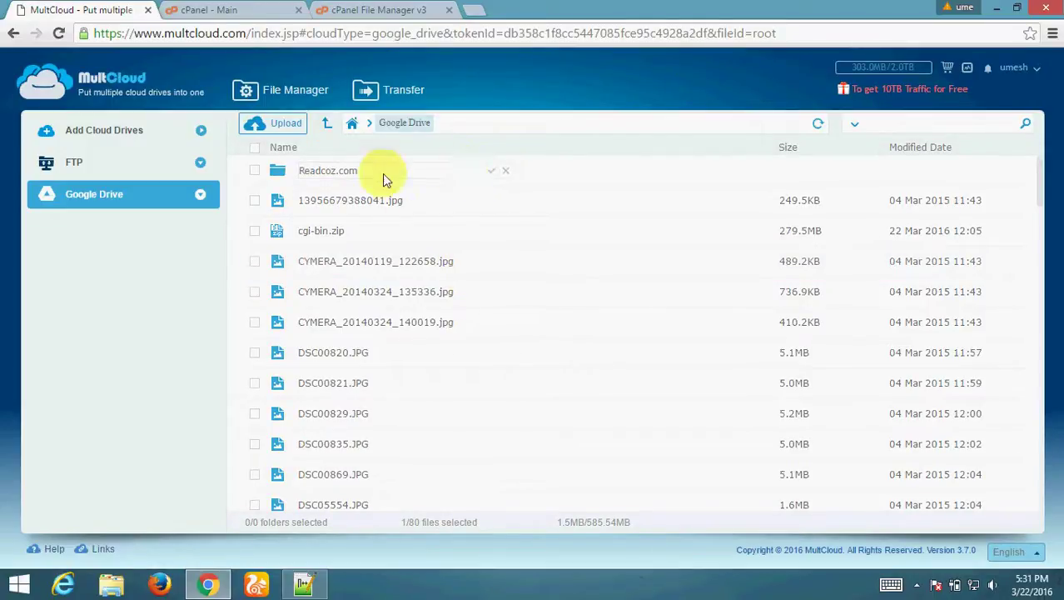
pyautogui.click(379, 174)
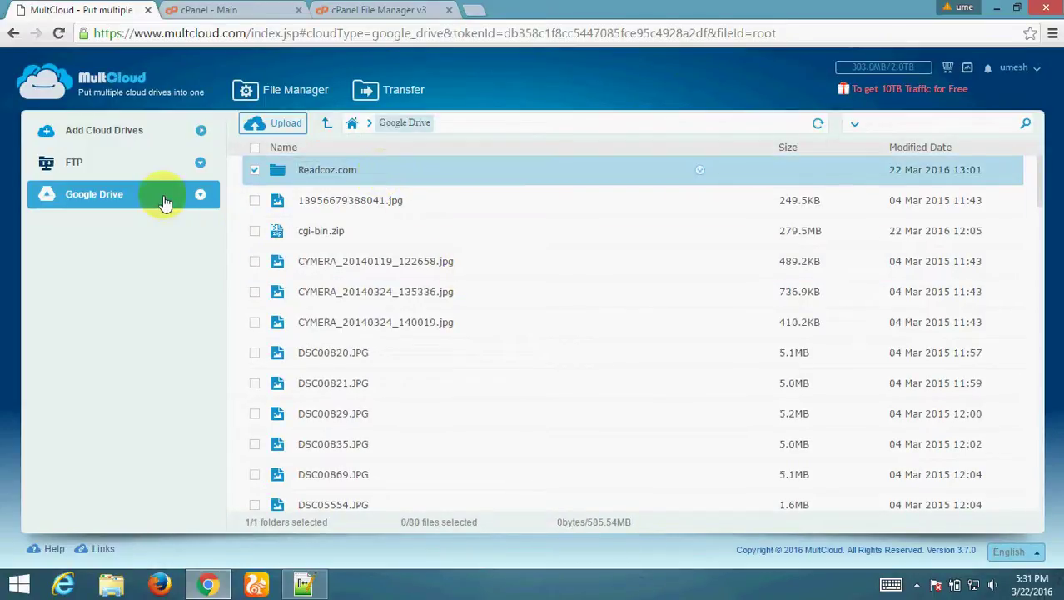
# Step: Open the FTP drive's file list and select cgi-bin.zip
pyautogui.click(81, 166)
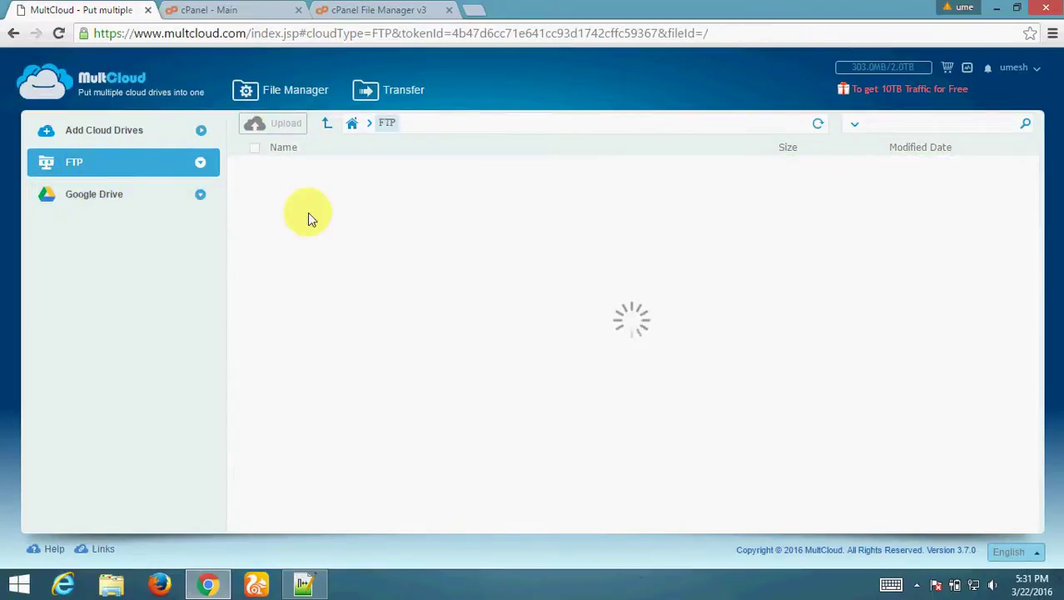
pyautogui.click(350, 329)
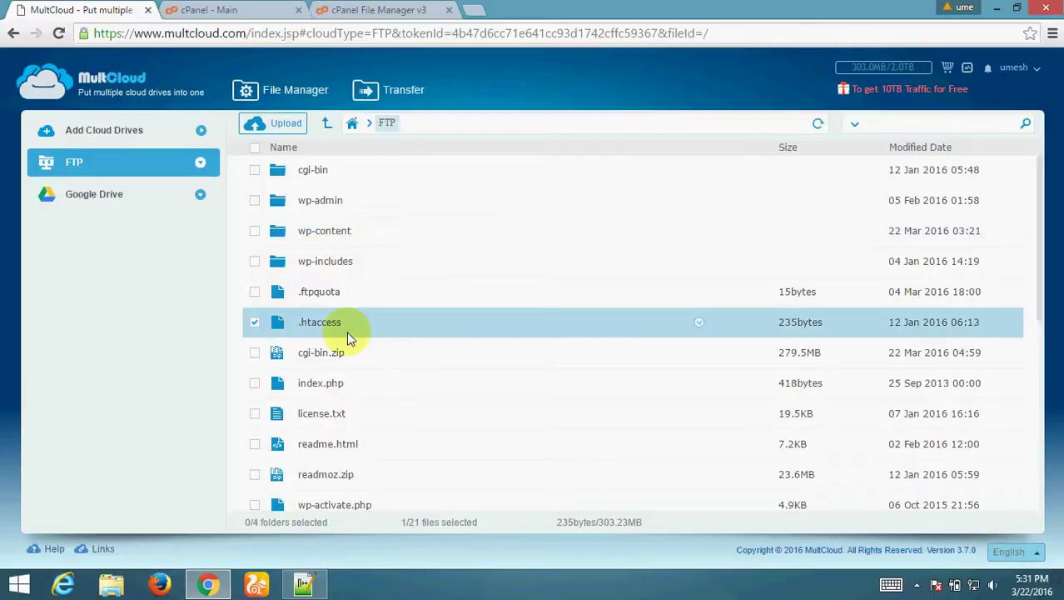
pyautogui.scroll(-1, 348, 337)
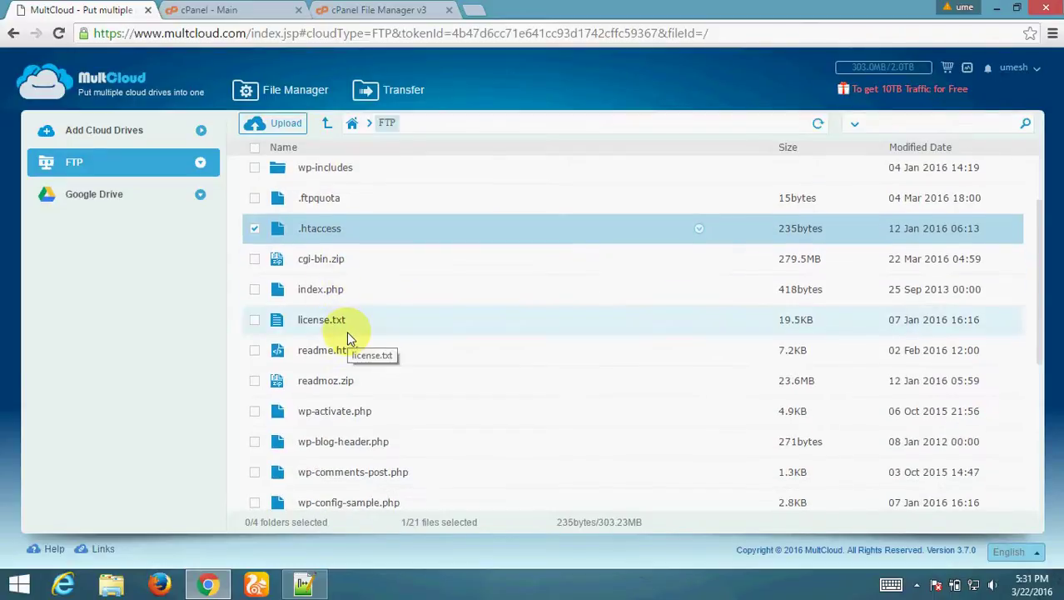
pyautogui.click(315, 257)
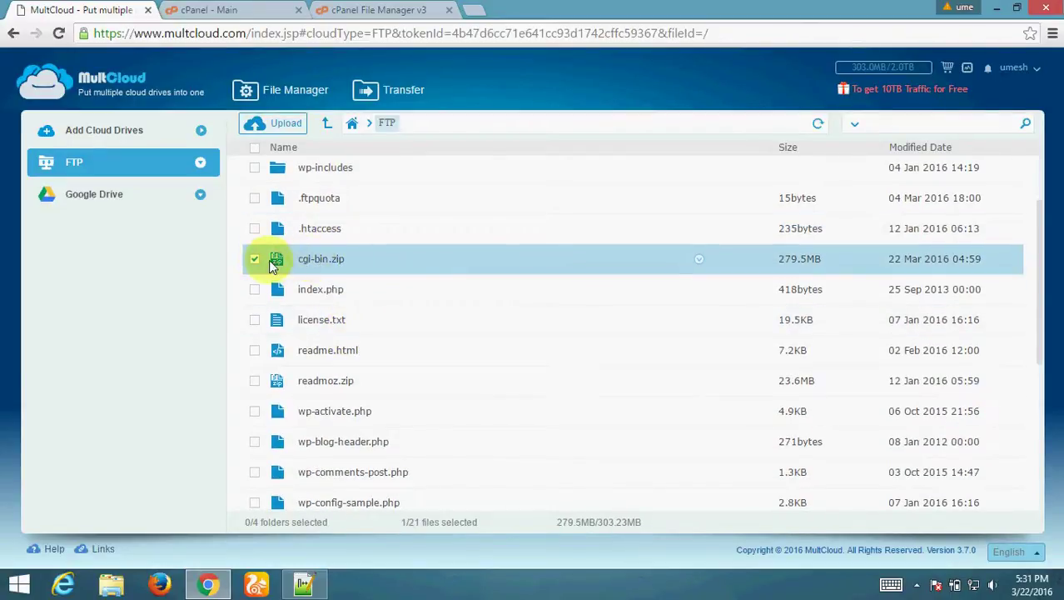
# Step: Copy cgi-bin.zip to Google Drive's Readcoz.com folder and start the transfer
pyautogui.rightClick(308, 260)
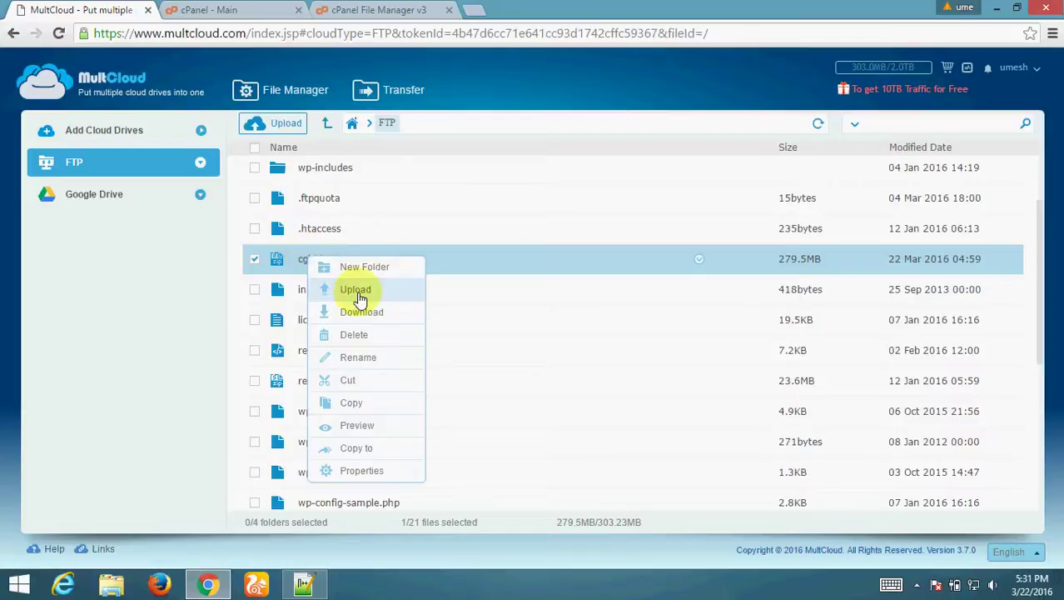
pyautogui.click(358, 449)
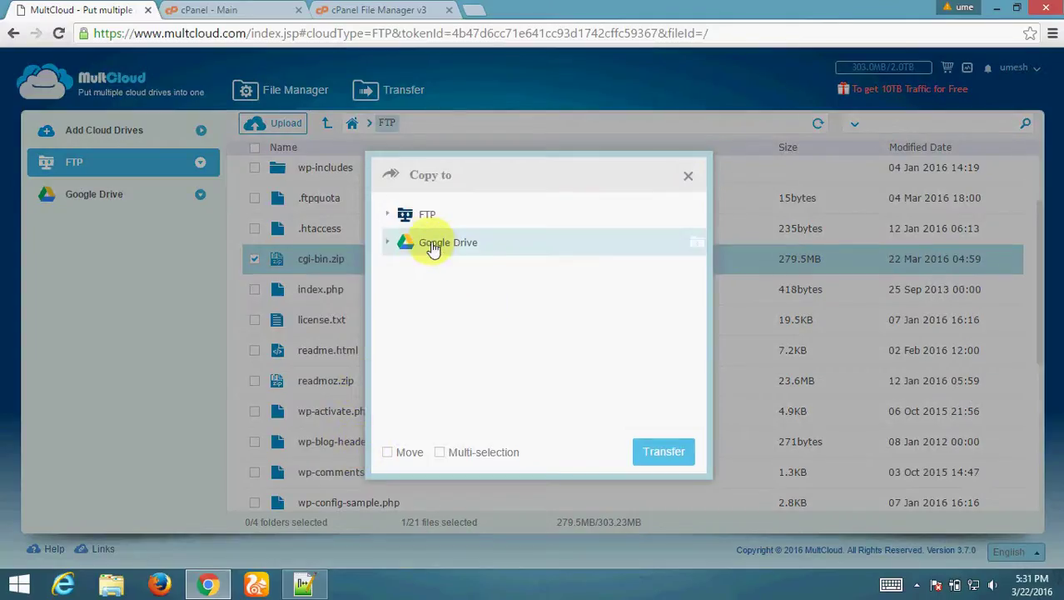
pyautogui.click(388, 242)
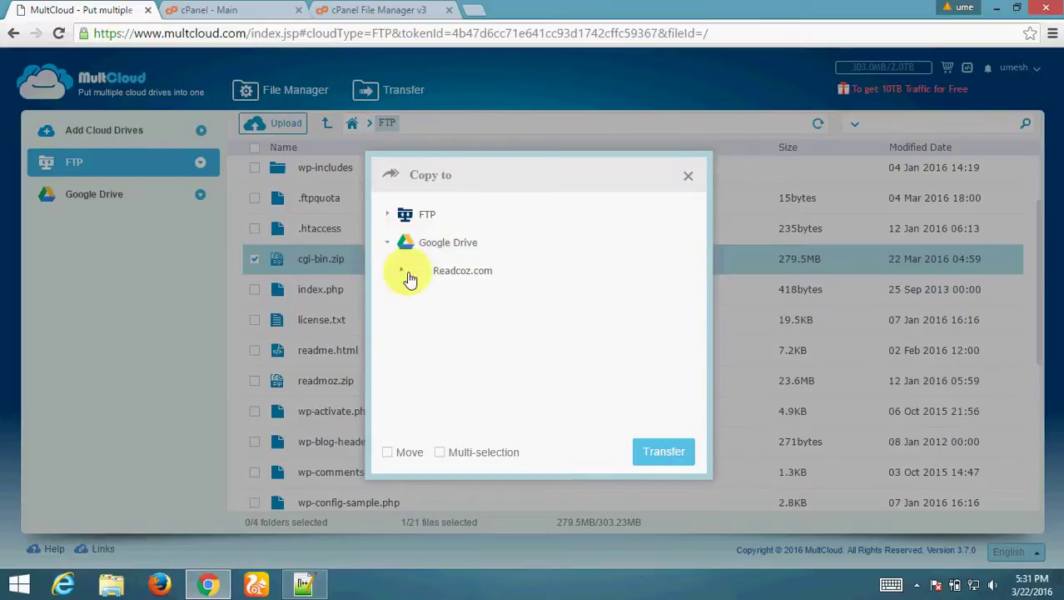
pyautogui.click(458, 273)
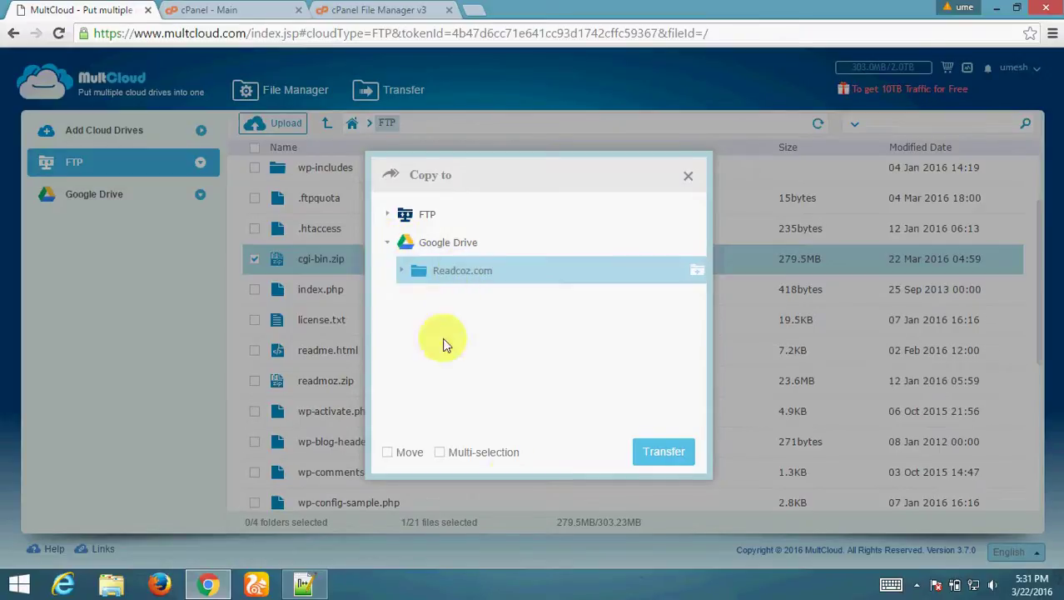
pyautogui.click(664, 452)
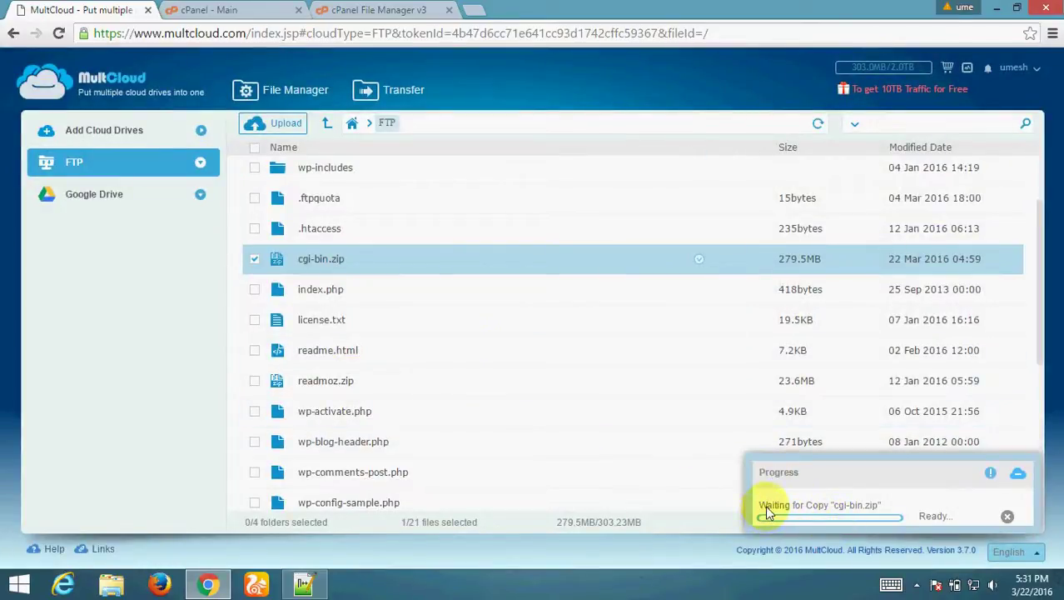
pyautogui.moveTo(768, 511); pyautogui.dragTo(876, 506)
pyautogui.click(876, 506)
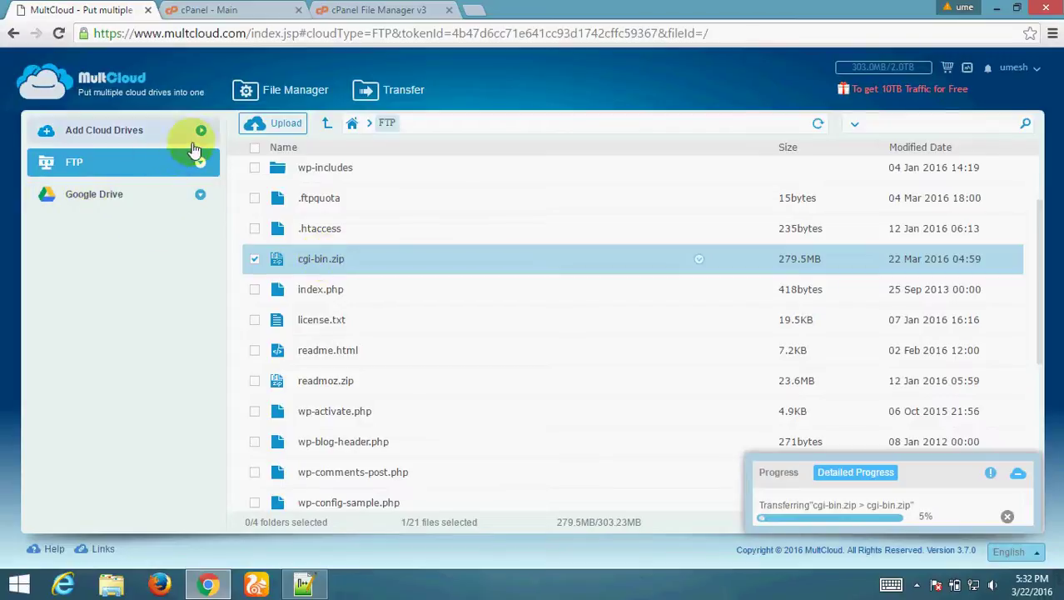
# Step: Choose Dropbox as the cloud to add and review its display name, Dropbox
pyautogui.click(121, 136)
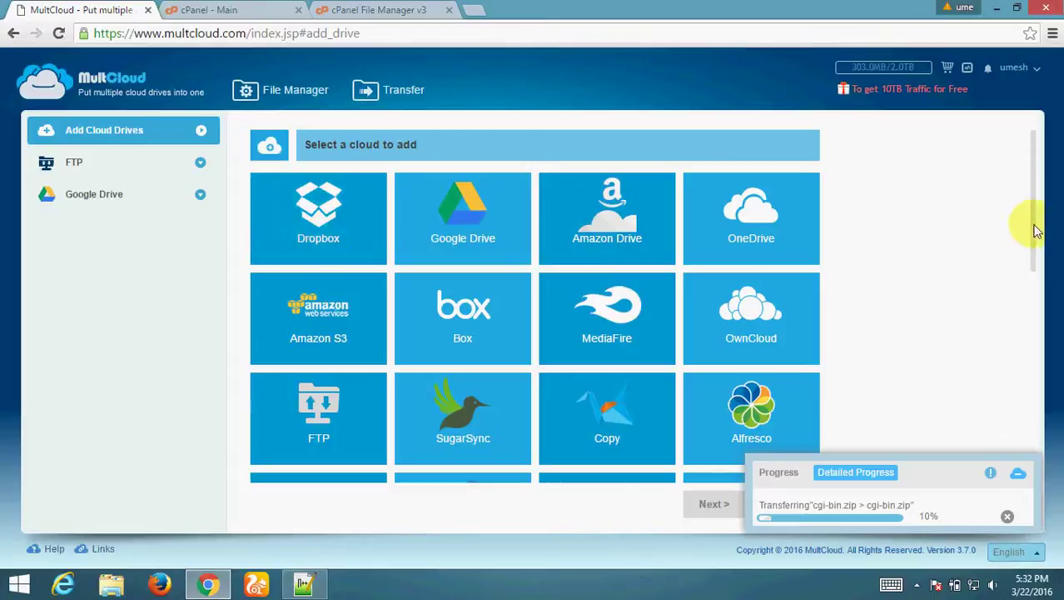
pyautogui.moveTo(1038, 233); pyautogui.dragTo(1041, 197)
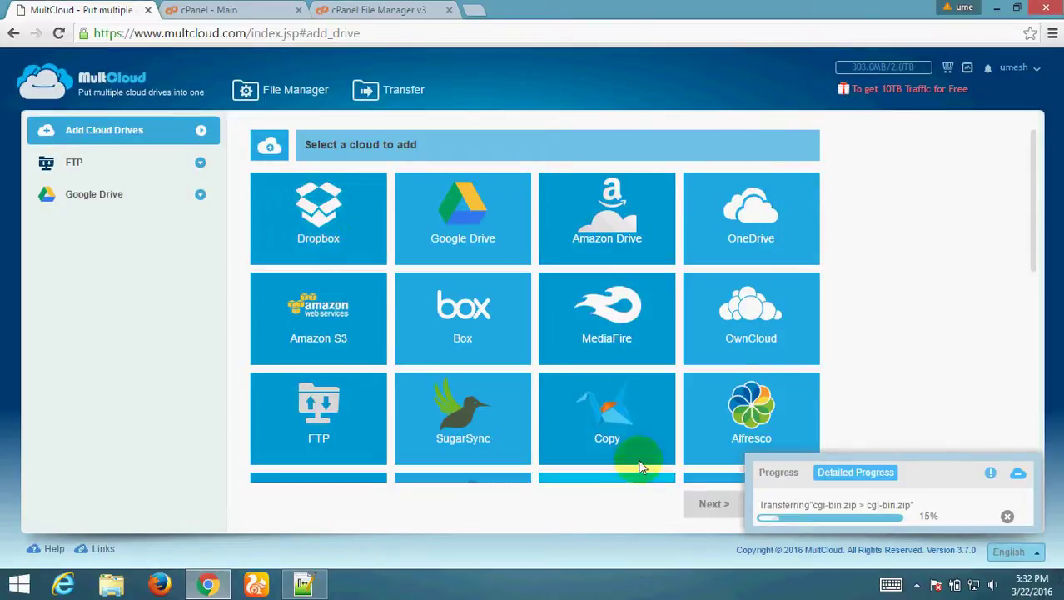
pyautogui.click(359, 207)
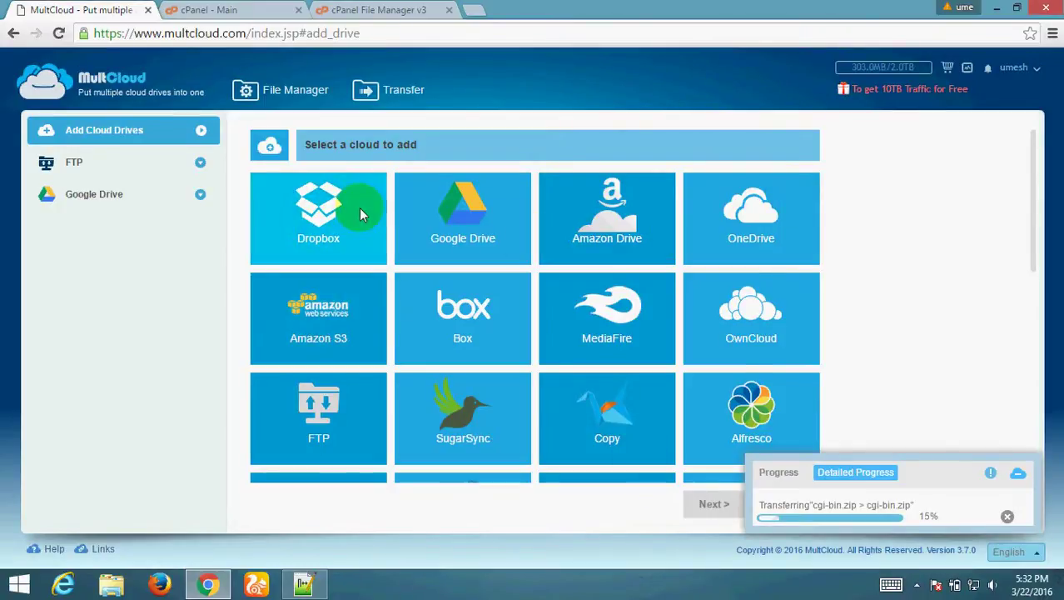
pyautogui.click(701, 506)
pyautogui.click(510, 254)
pyautogui.moveTo(511, 255); pyautogui.dragTo(429, 242)
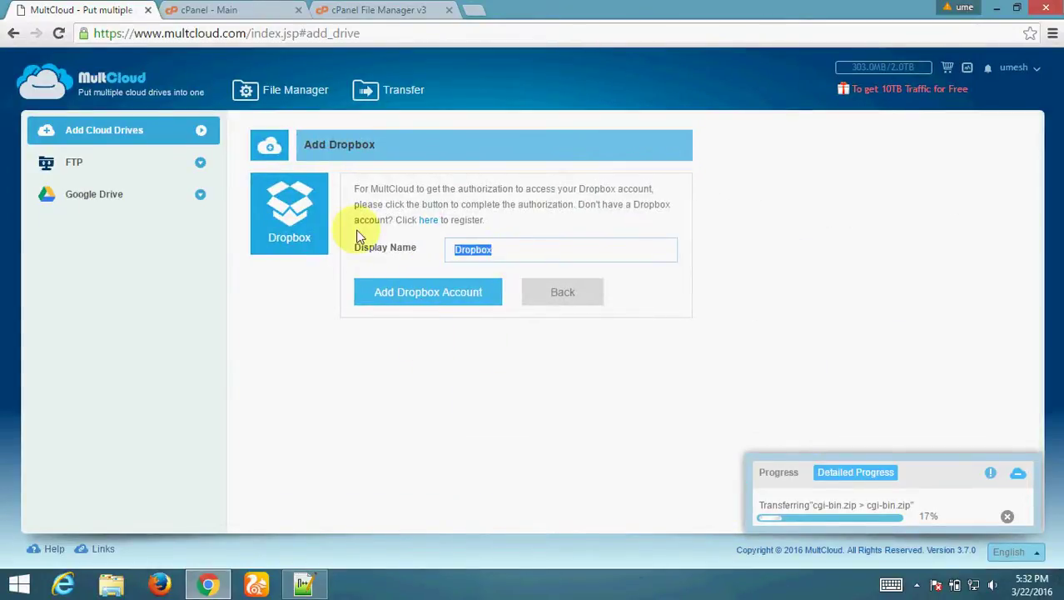
# Step: Sign in to the Dropbox account and allow MultCloud to access its files
pyautogui.click(424, 296)
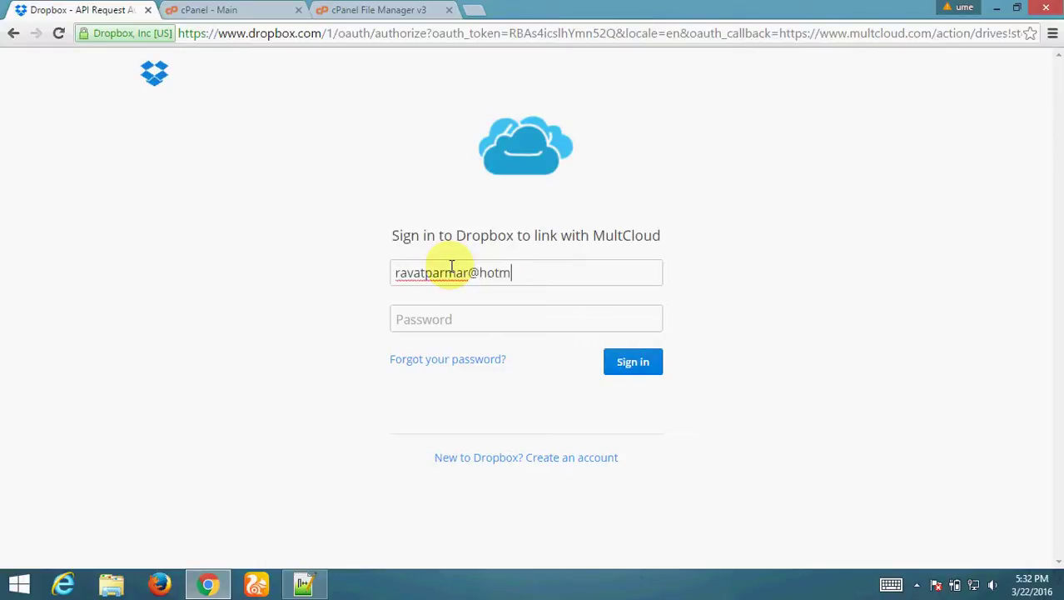
pyautogui.write('com')
pyautogui.press('Tab')
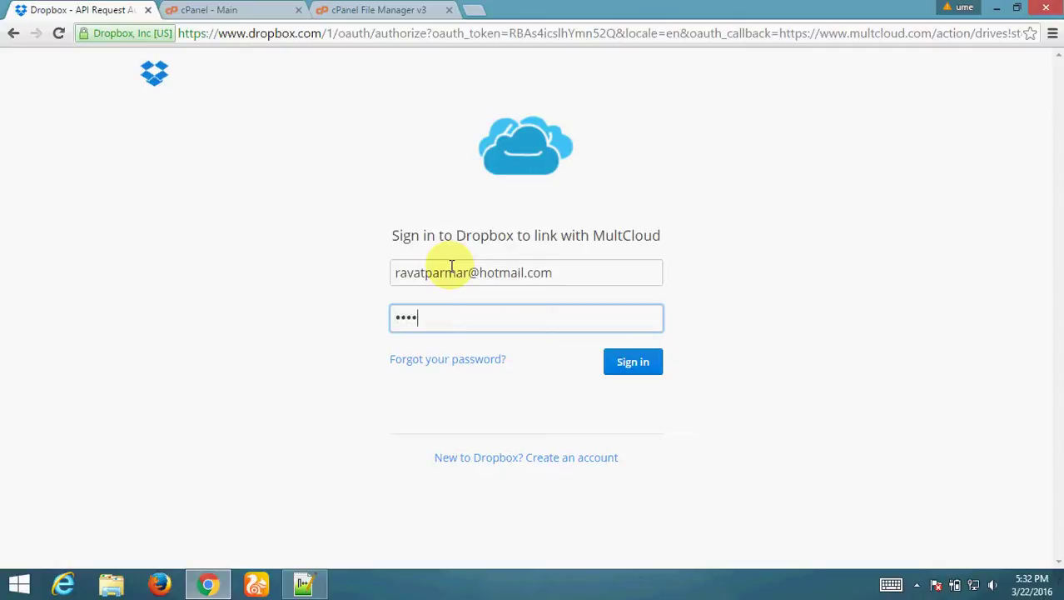
pyautogui.click(641, 366)
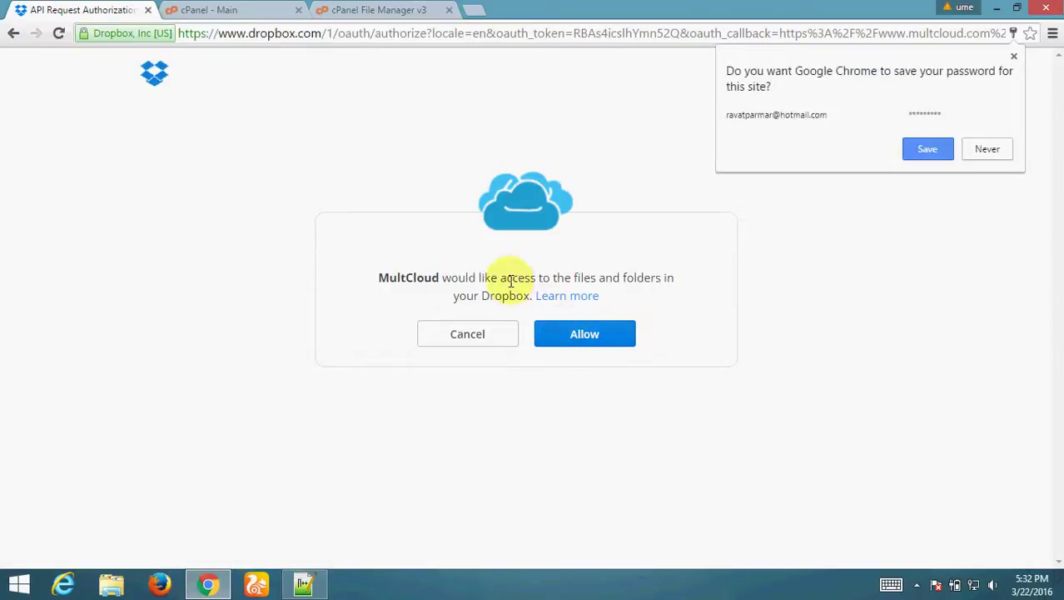
pyautogui.moveTo(506, 278); pyautogui.dragTo(650, 279)
pyautogui.click(607, 332)
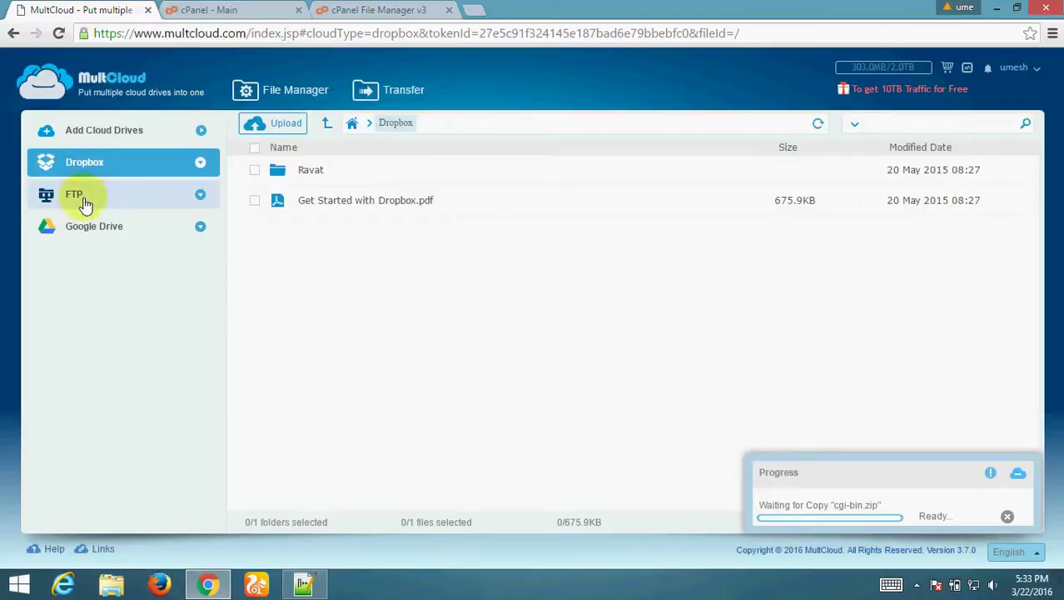
# Step: Browse the FTP, Google Drive and Dropbox file lists, then go to the Transfer page
pyautogui.click(85, 197)
pyautogui.click(81, 236)
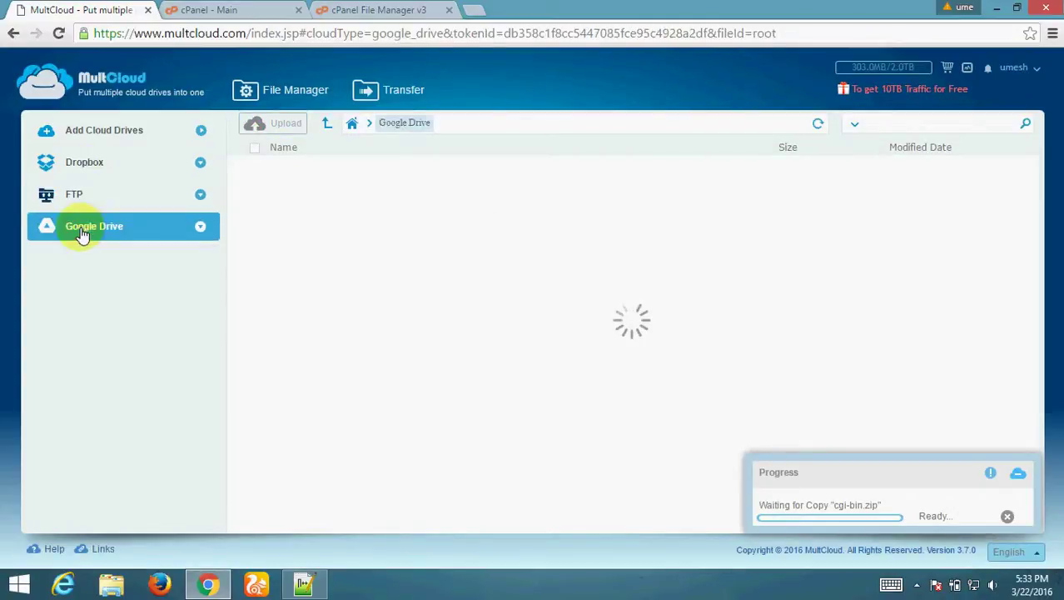
pyautogui.click(106, 161)
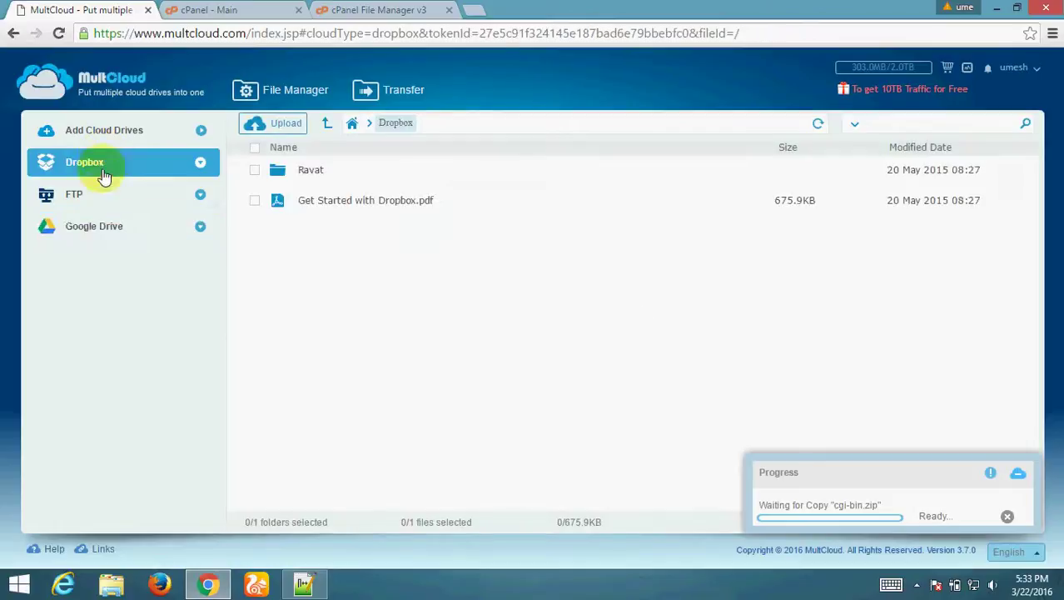
pyautogui.click(321, 208)
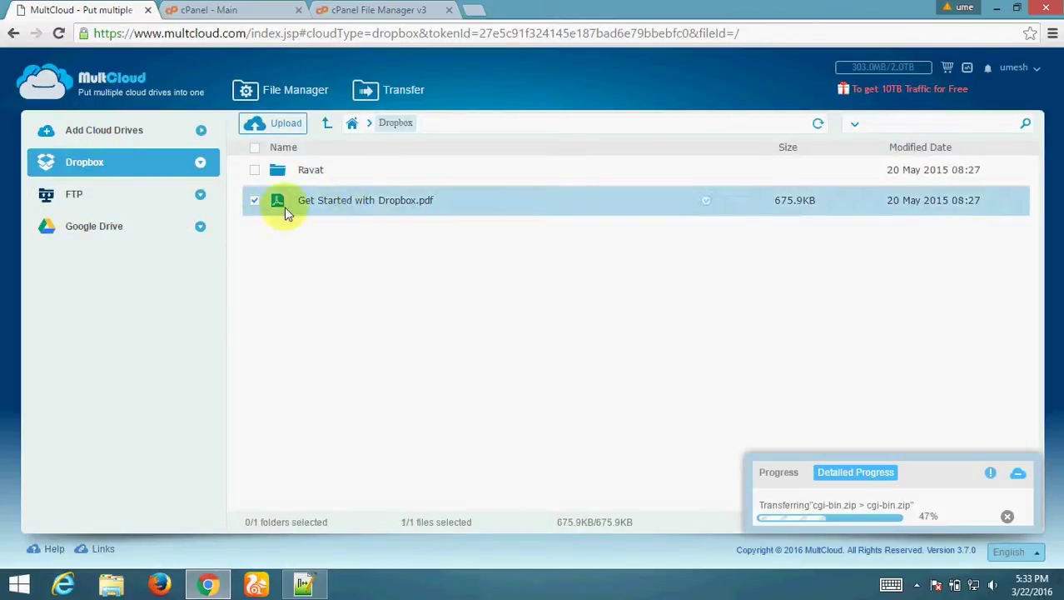
pyautogui.click(400, 95)
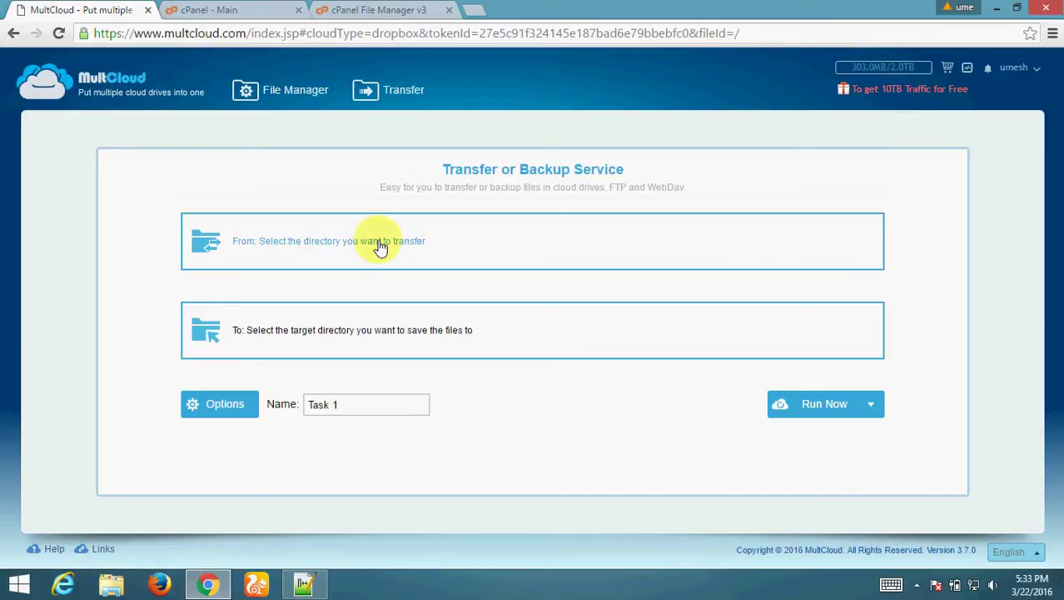
# Step: Set the transfer source to Dropbox\Ravat and the target to Google Drive
pyautogui.click(347, 248)
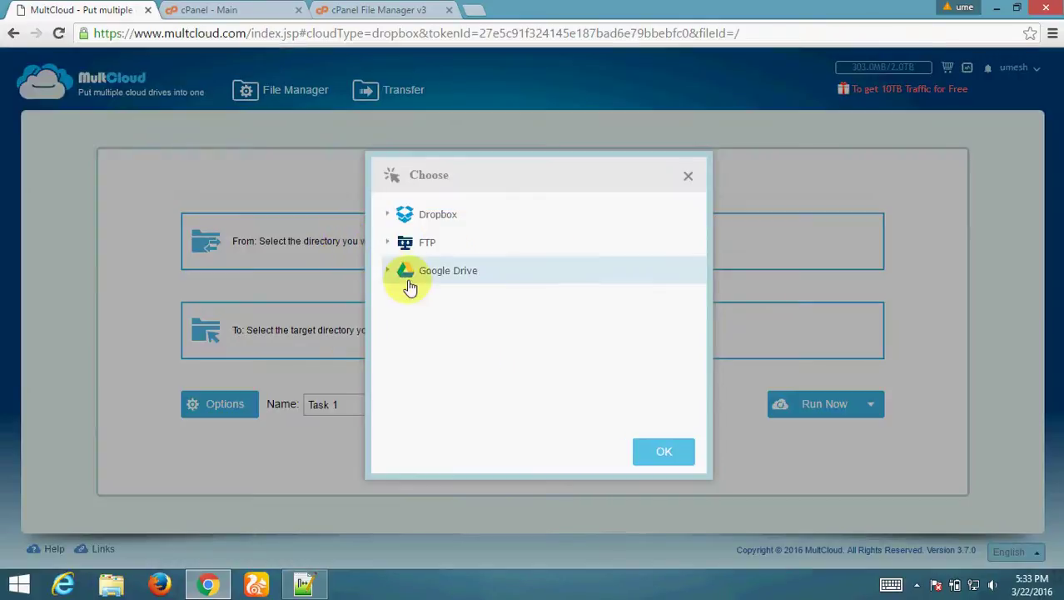
pyautogui.click(388, 218)
pyautogui.click(414, 220)
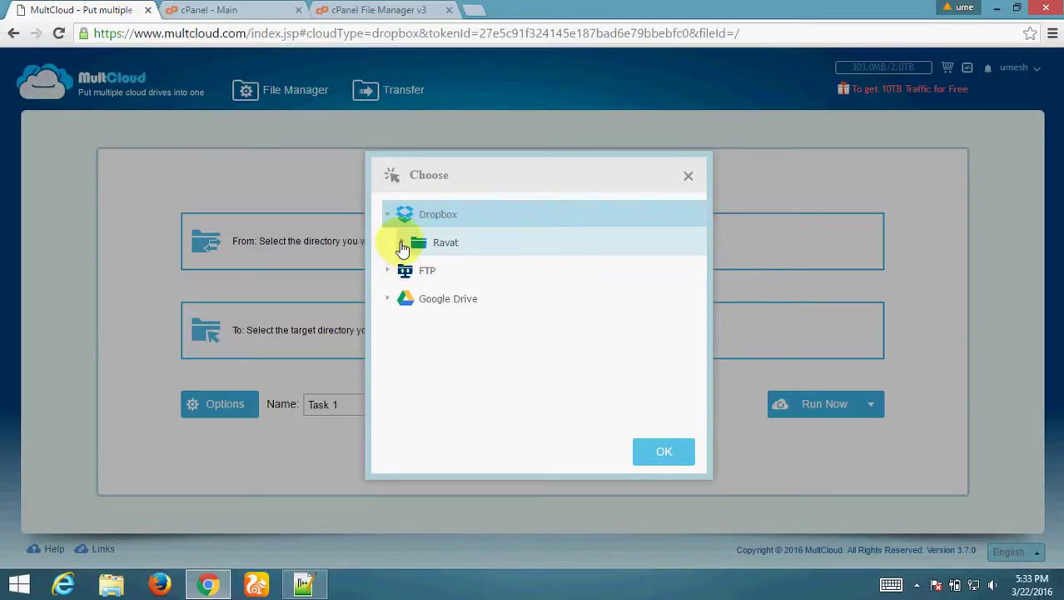
pyautogui.click(433, 243)
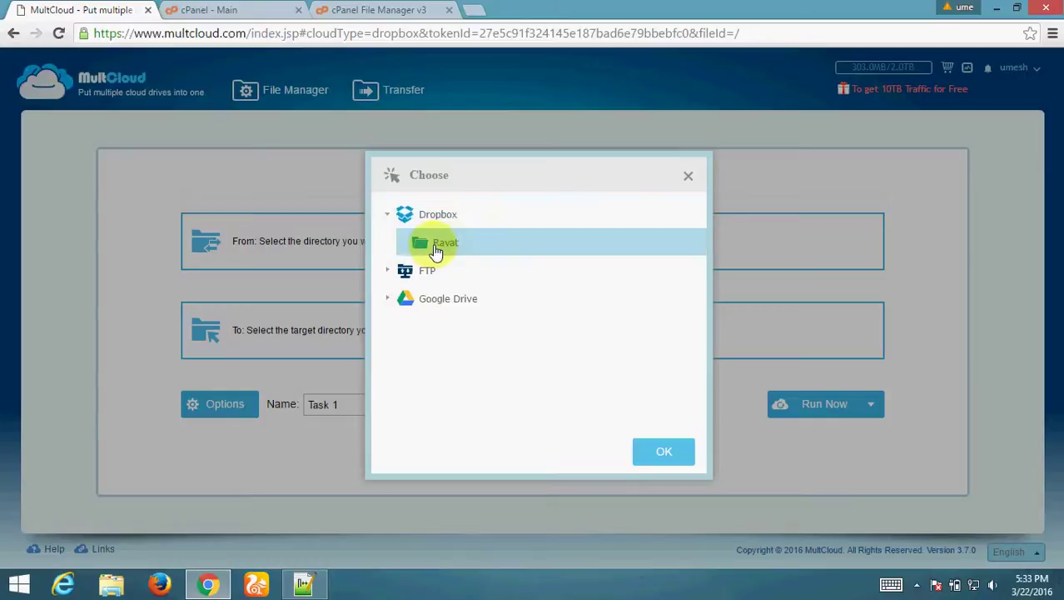
pyautogui.click(666, 452)
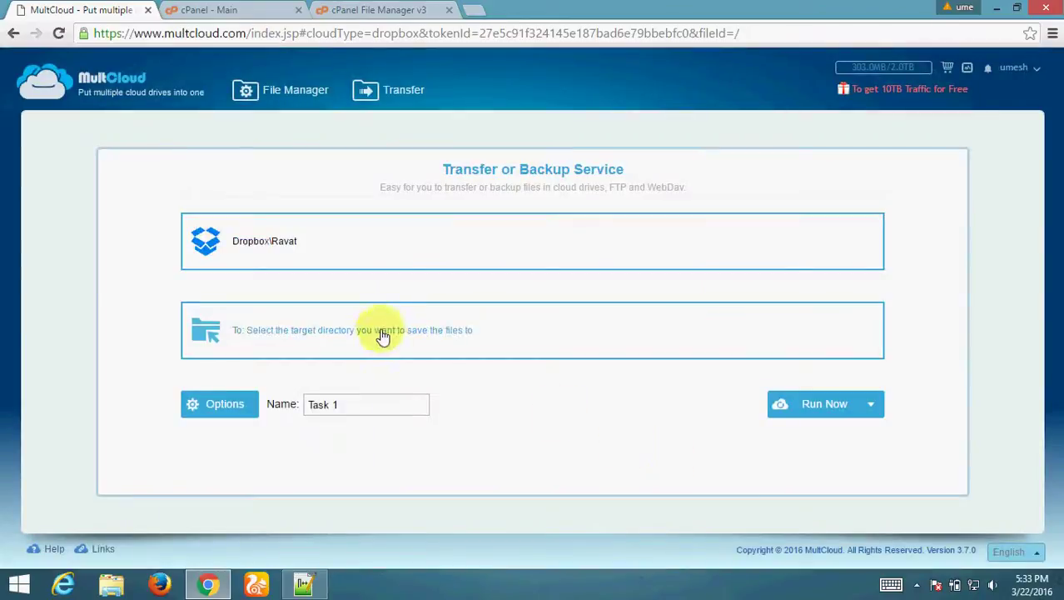
pyautogui.click(347, 350)
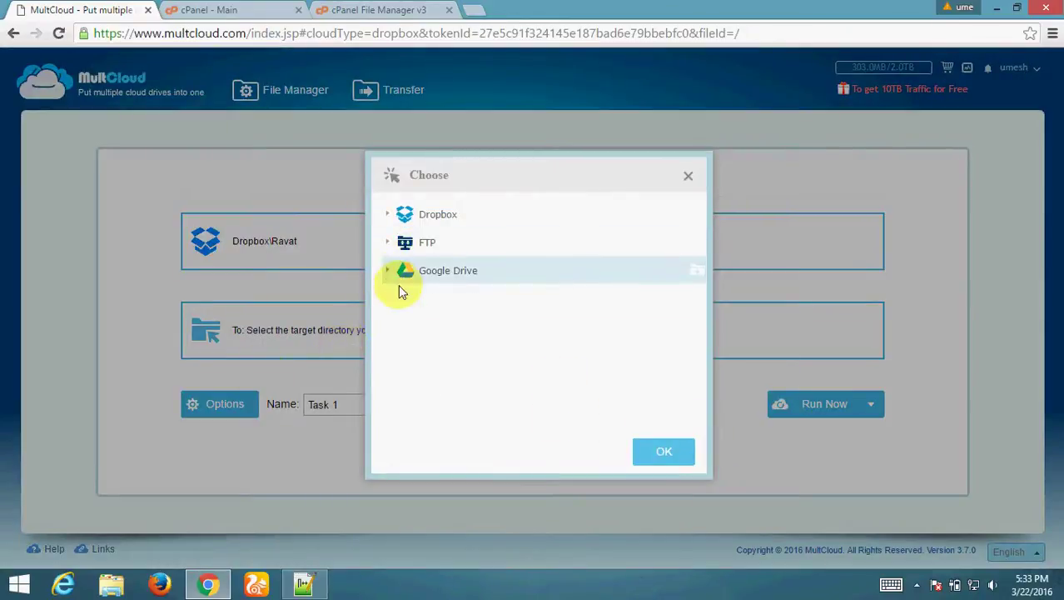
pyautogui.click(423, 273)
pyautogui.click(669, 456)
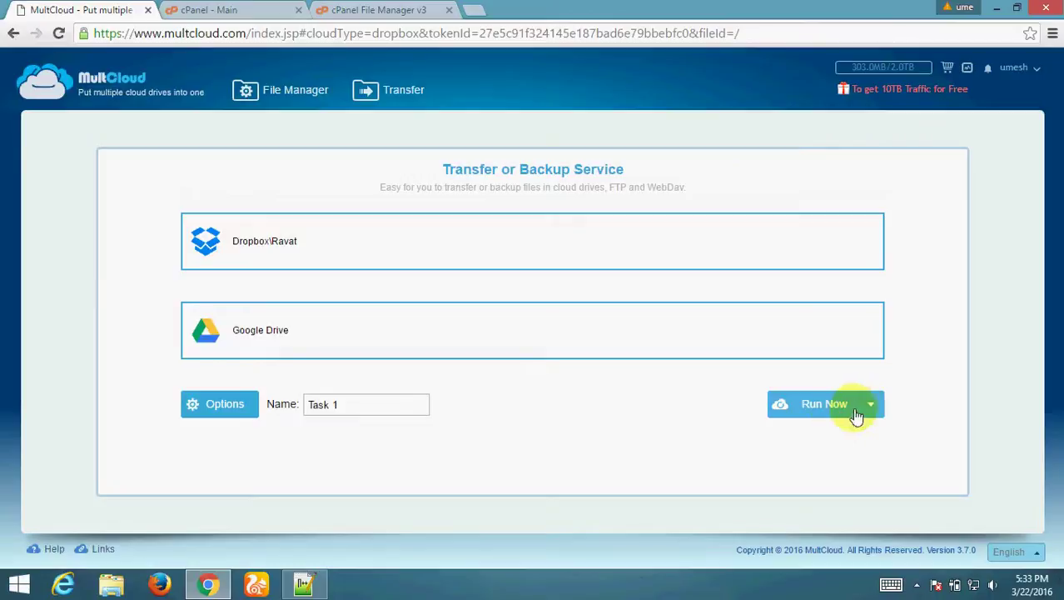
# Step: Review the task's General, Email and Filter options without changing them
pyautogui.click(219, 404)
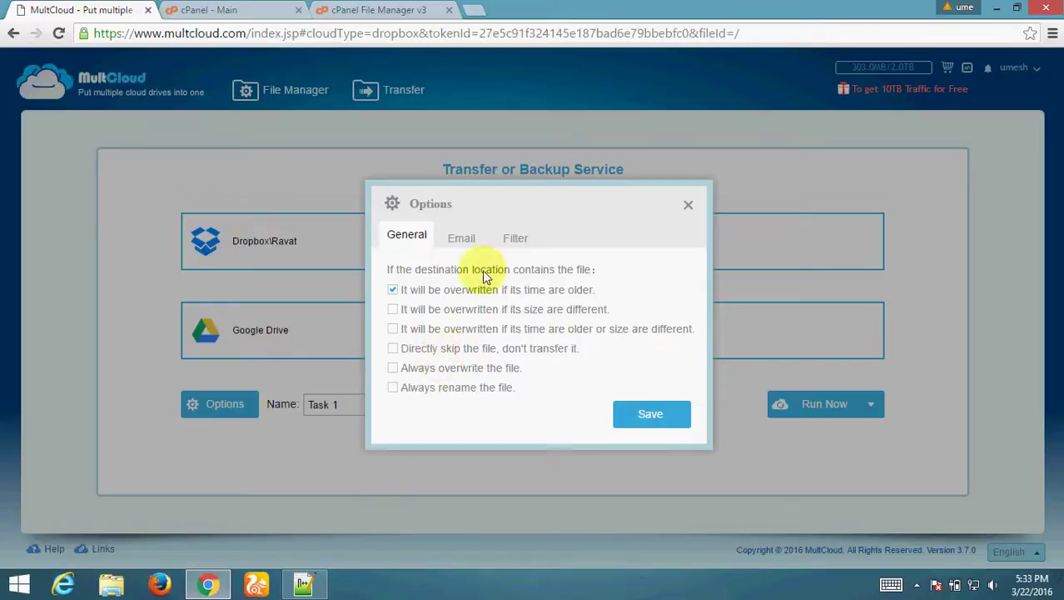
pyautogui.click(471, 250)
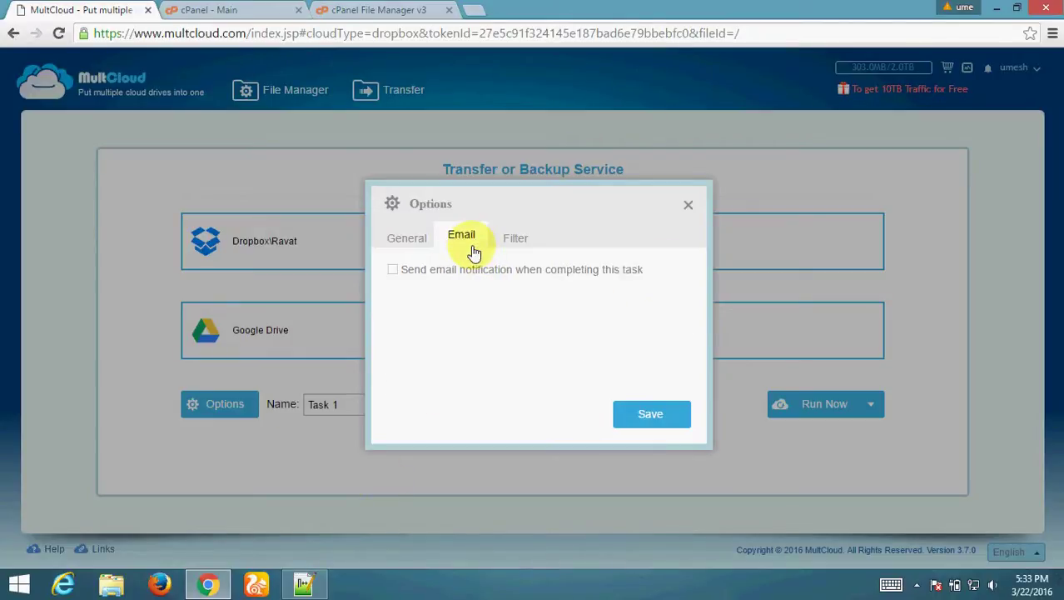
pyautogui.click(515, 240)
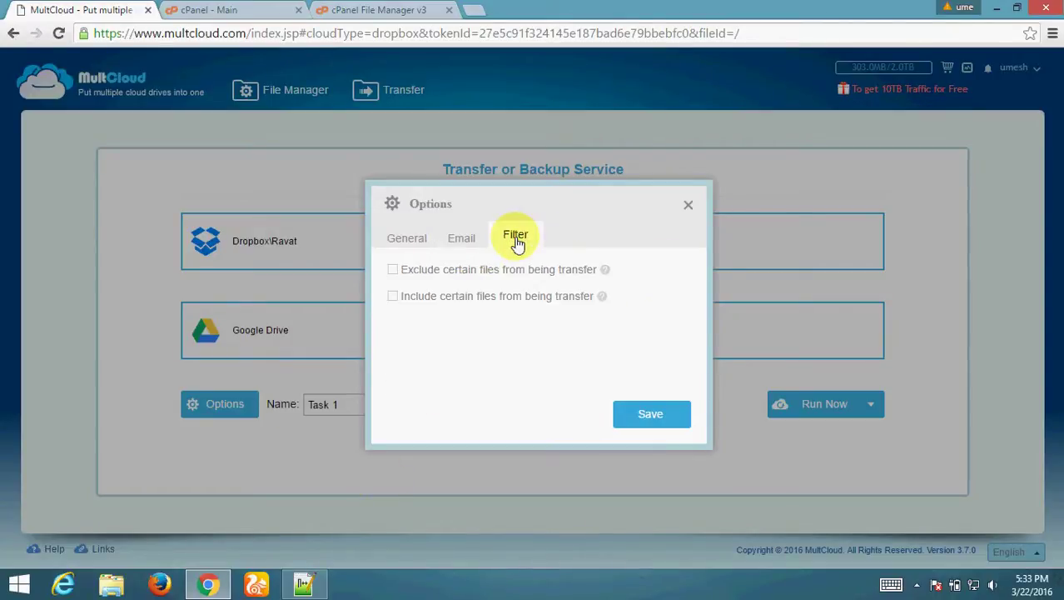
pyautogui.click(397, 242)
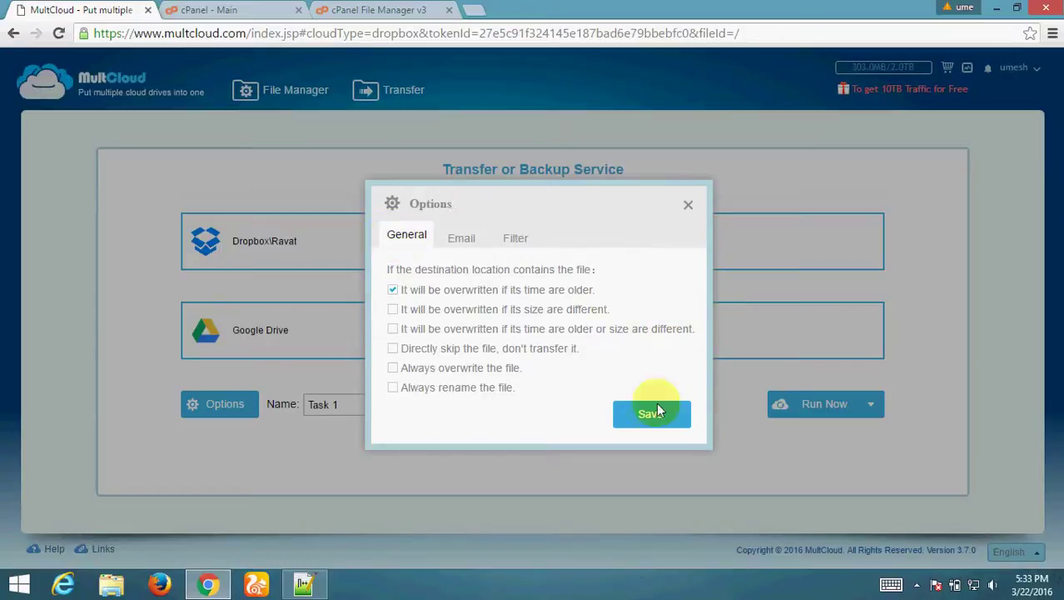
pyautogui.click(689, 205)
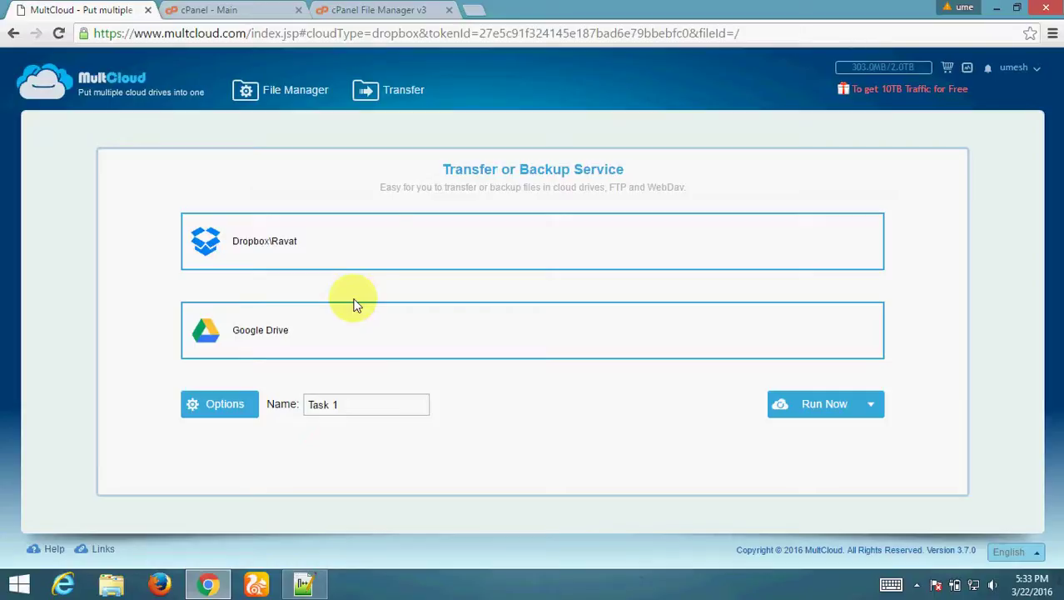
# Step: Switch to File Manager, check the transfer progress, and open Google Drive's Readcoz.com folder
pyautogui.click(244, 94)
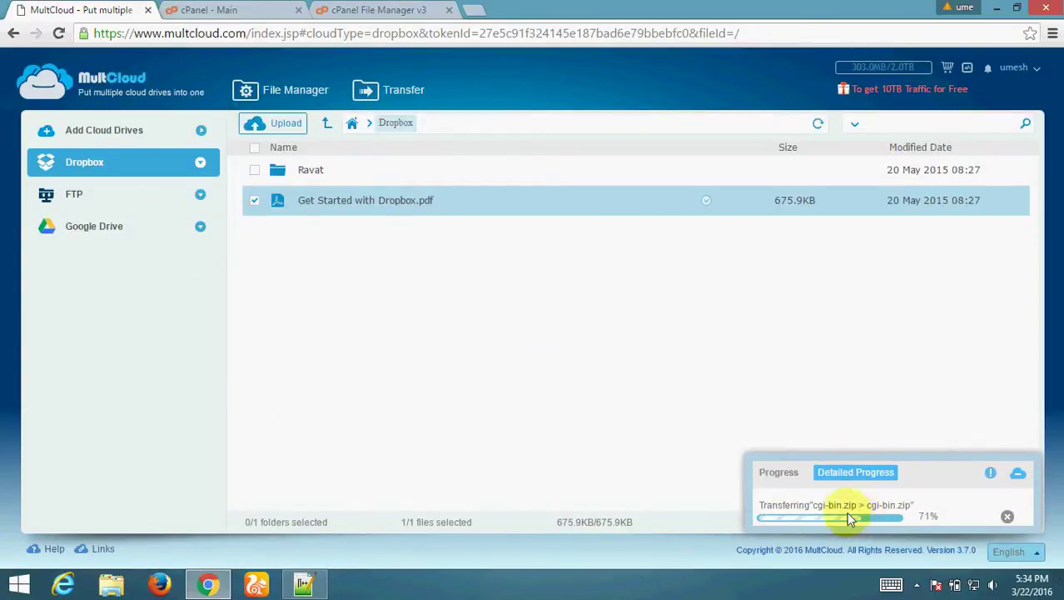
pyautogui.moveTo(862, 523); pyautogui.dragTo(760, 504)
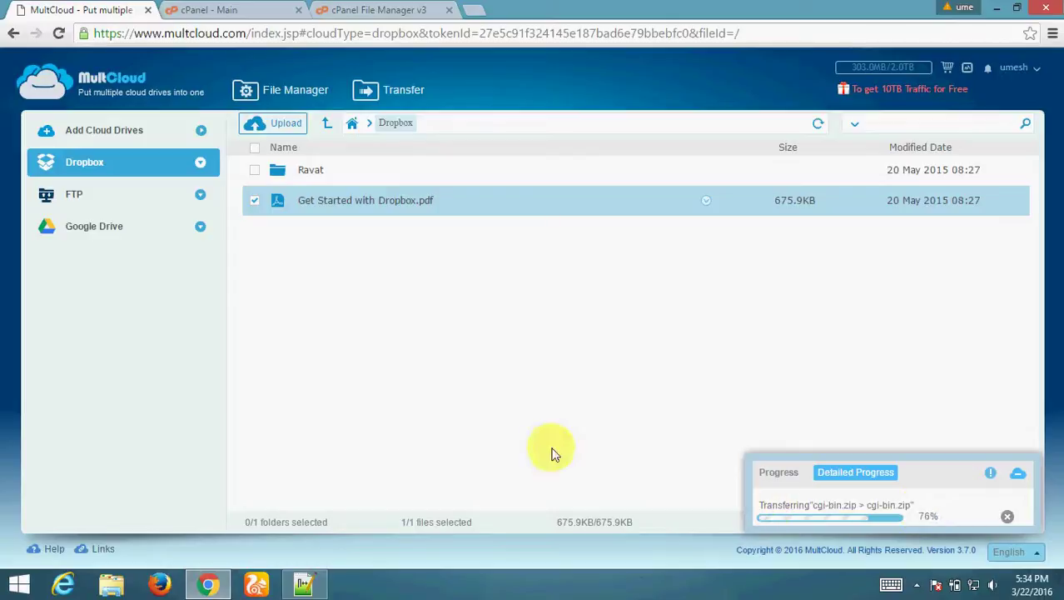
pyautogui.click(74, 236)
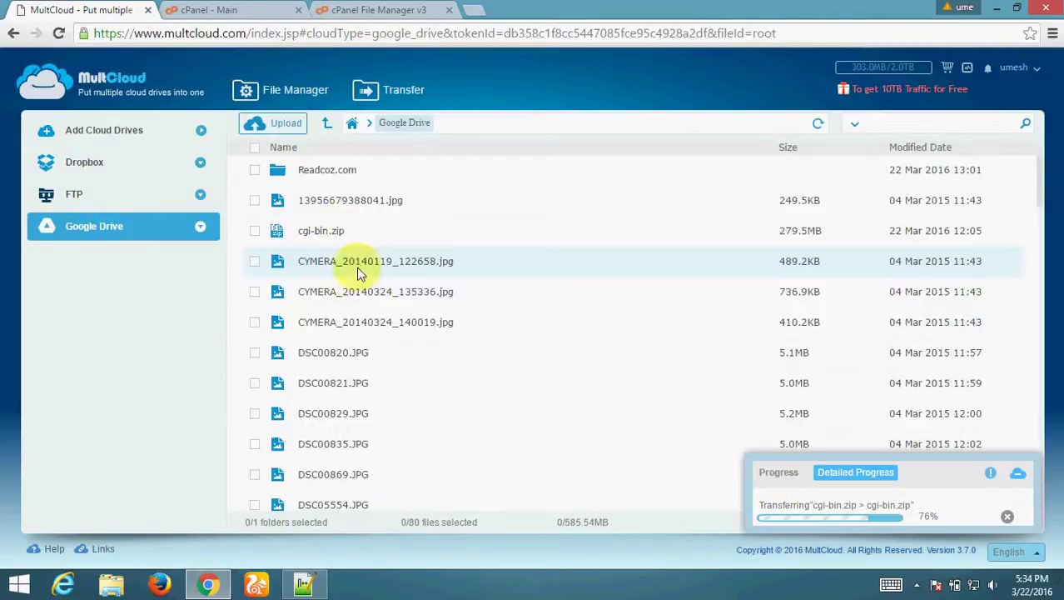
pyautogui.click(342, 181)
pyautogui.doubleClick(344, 183)
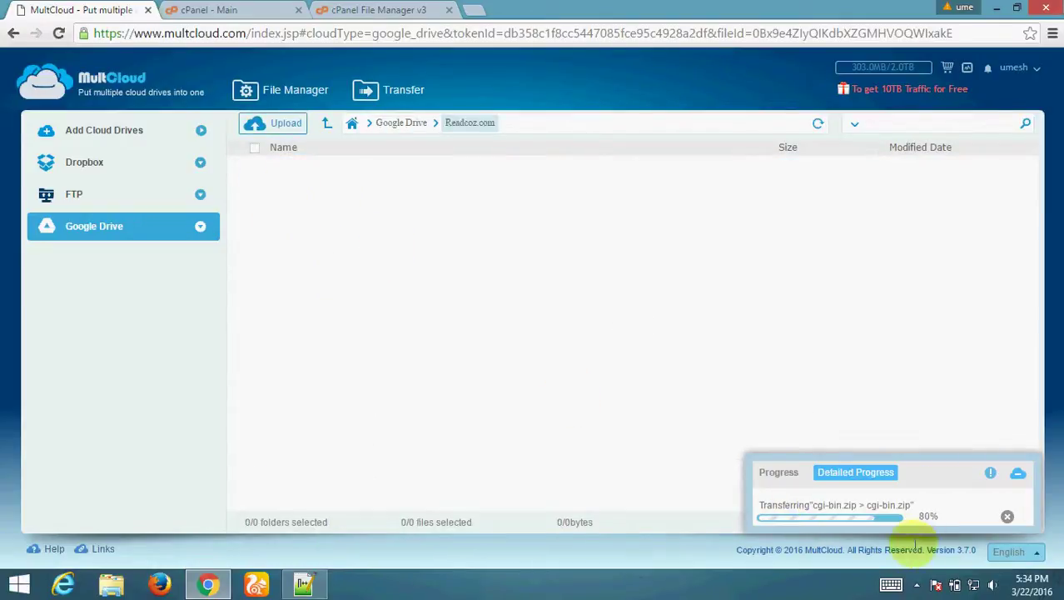
# Step: Look through the FTP and Dropbox file lists
pyautogui.click(57, 203)
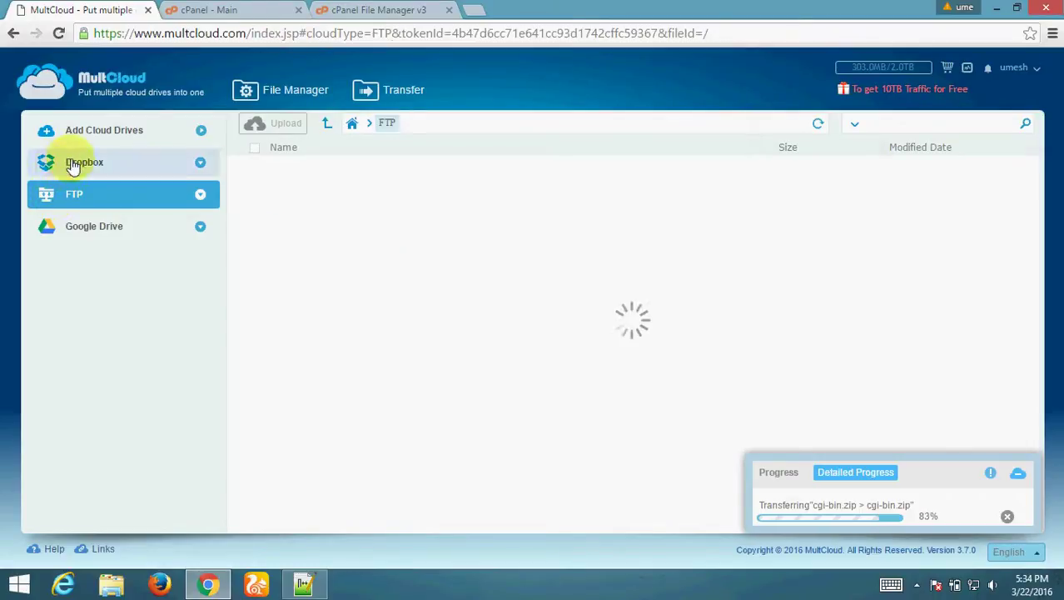
pyautogui.click(73, 165)
pyautogui.click(74, 196)
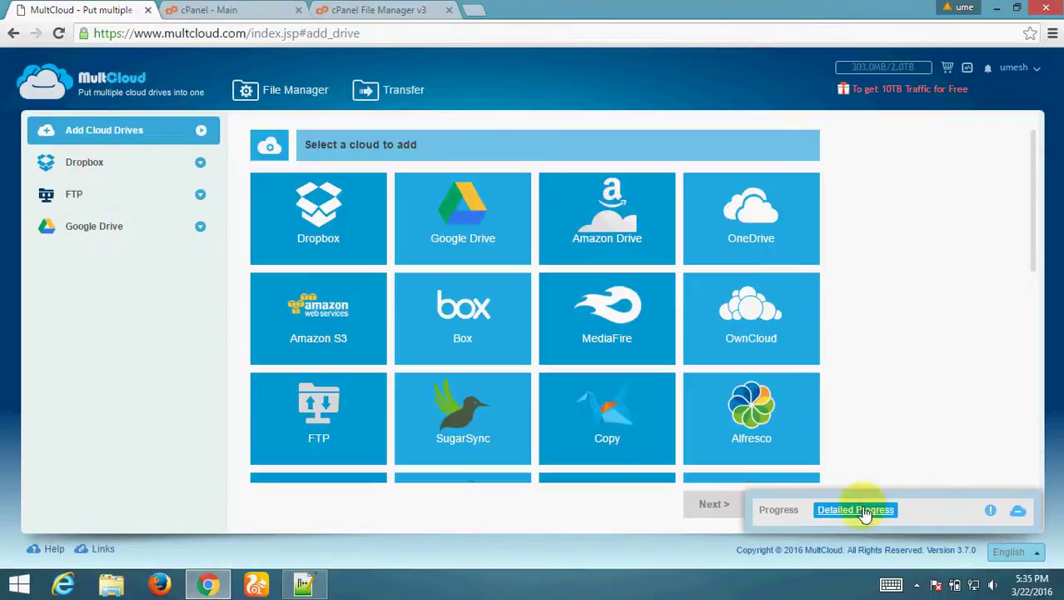
# Step: Read the detailed progress report confirming the transfer succeeded, then close it
pyautogui.click(858, 510)
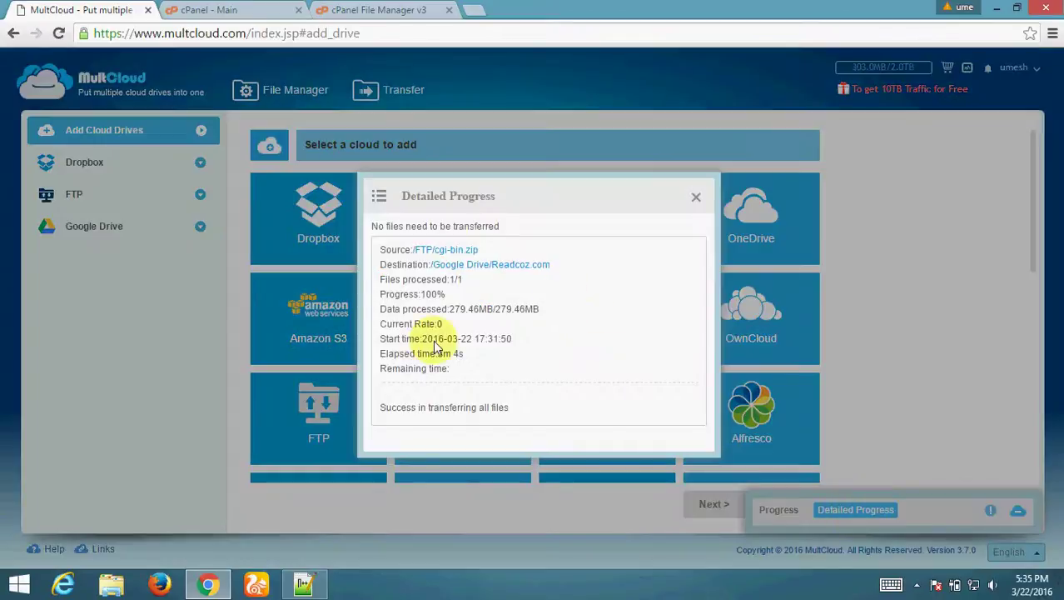
pyautogui.moveTo(450, 308); pyautogui.dragTo(369, 371)
pyautogui.click(489, 355)
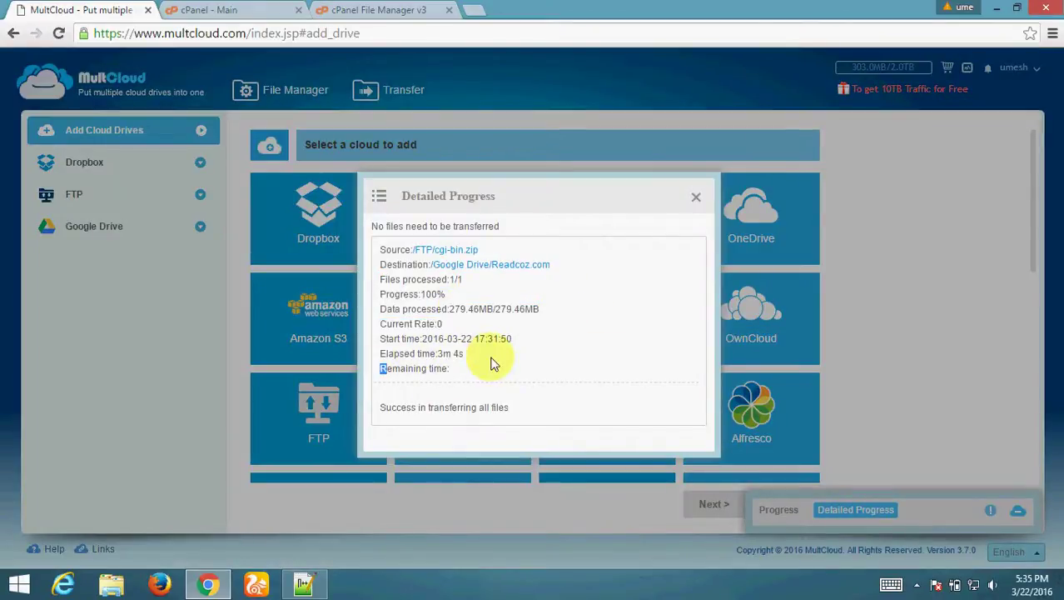
pyautogui.moveTo(356, 410); pyautogui.dragTo(502, 407)
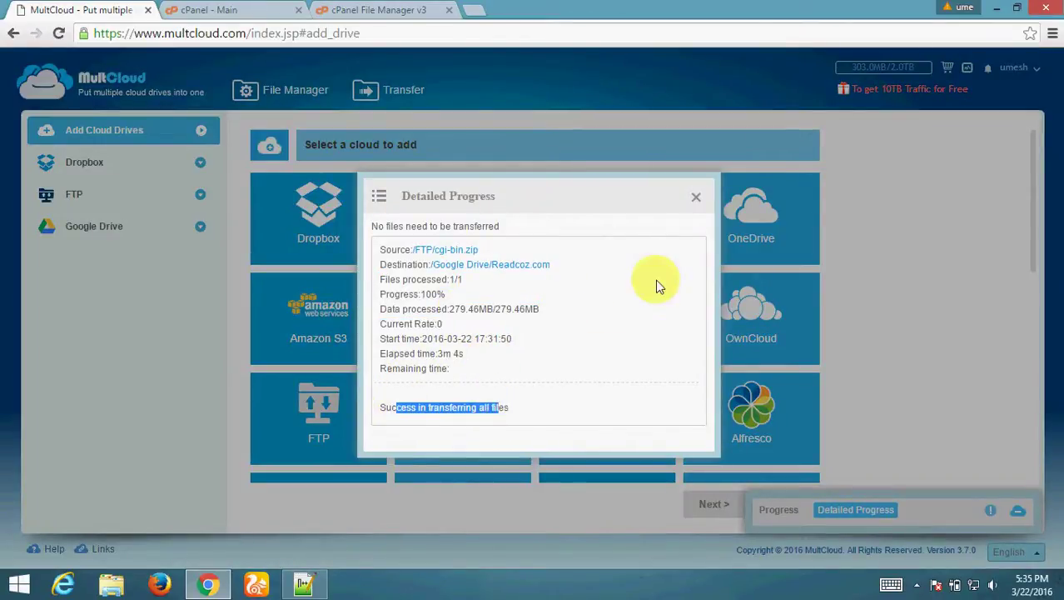
pyautogui.click(695, 201)
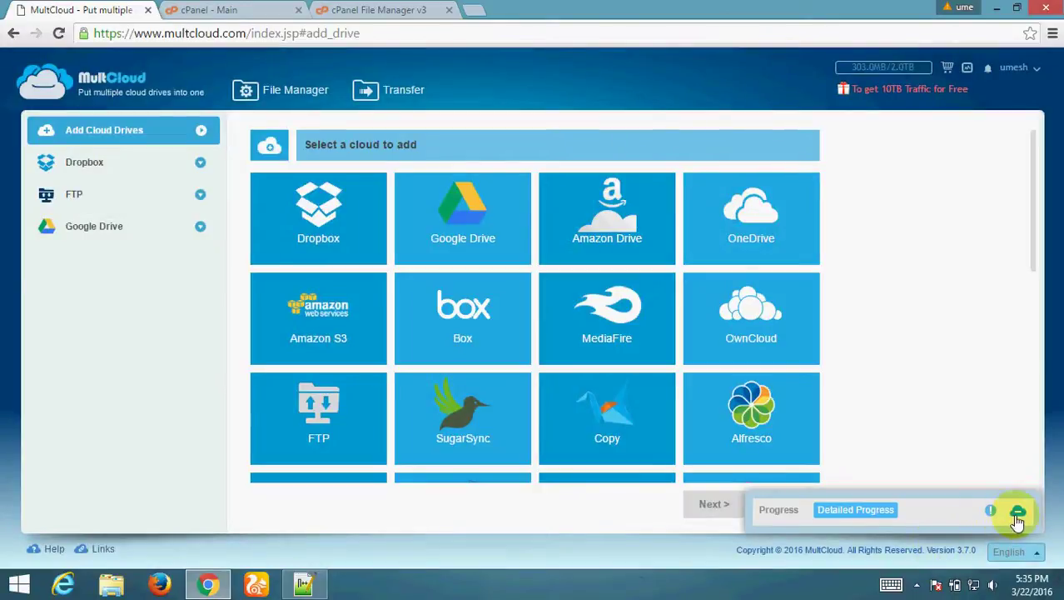
# Step: Open Google Drive's Readcoz.com folder and select the copied cgi-bin.zip
pyautogui.click(102, 234)
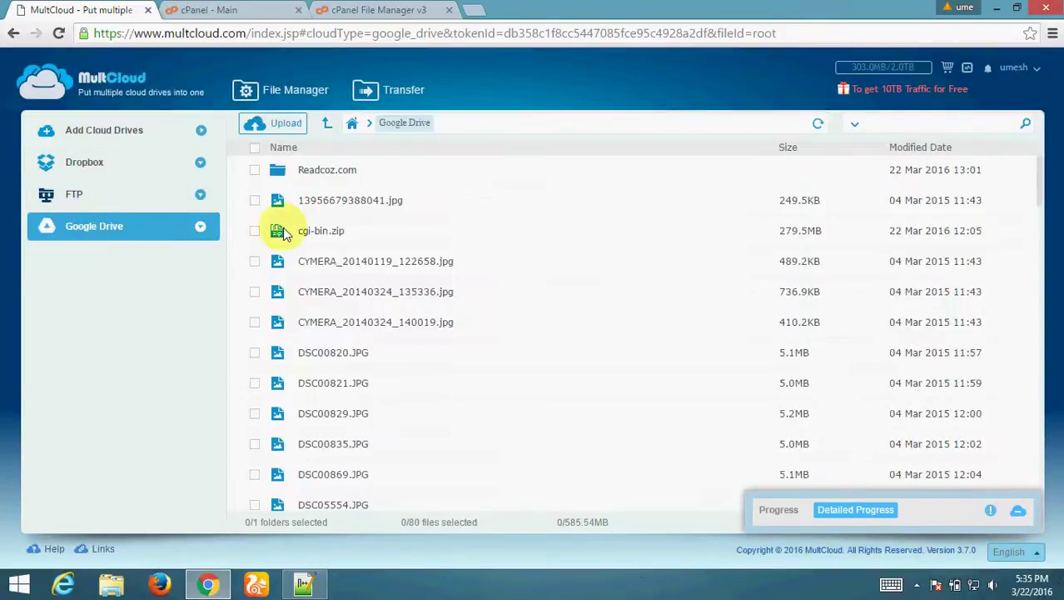
pyautogui.click(336, 171)
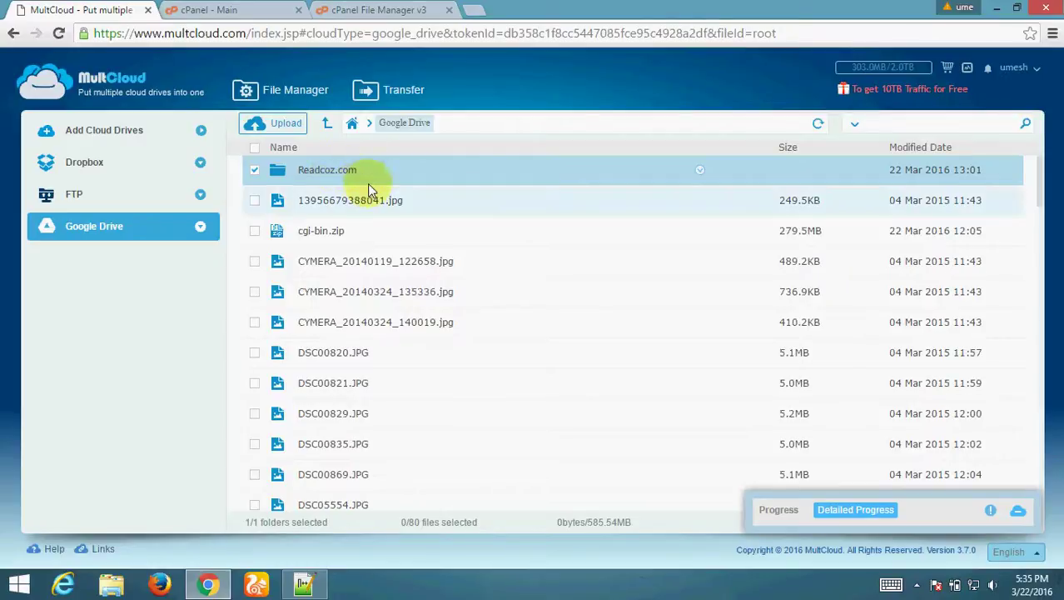
pyautogui.doubleClick(370, 179)
pyautogui.click(344, 175)
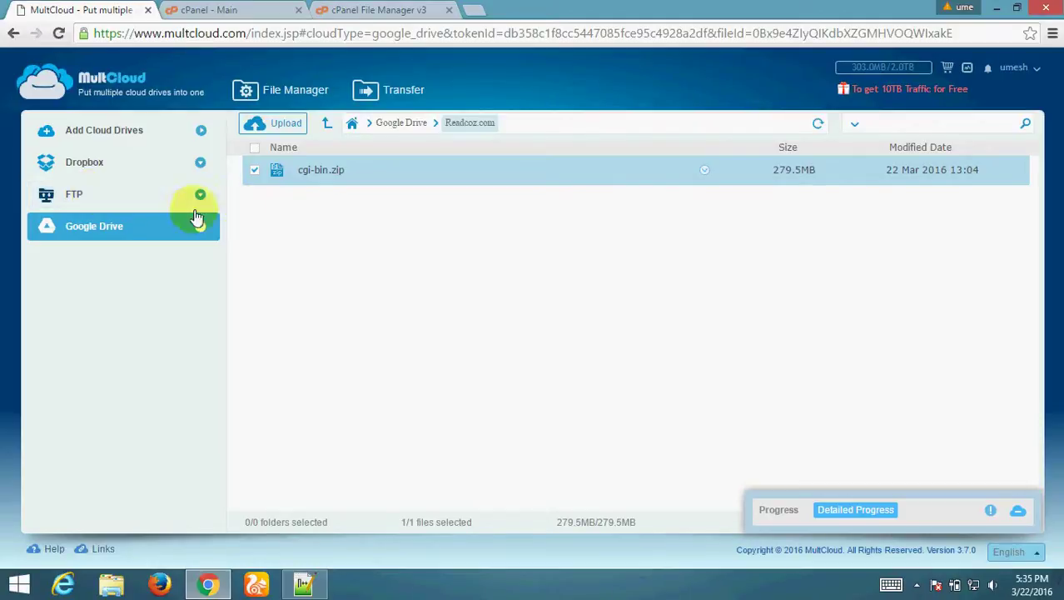
# Step: Browse the cloud services available to add, then view the FTP files
pyautogui.click(103, 135)
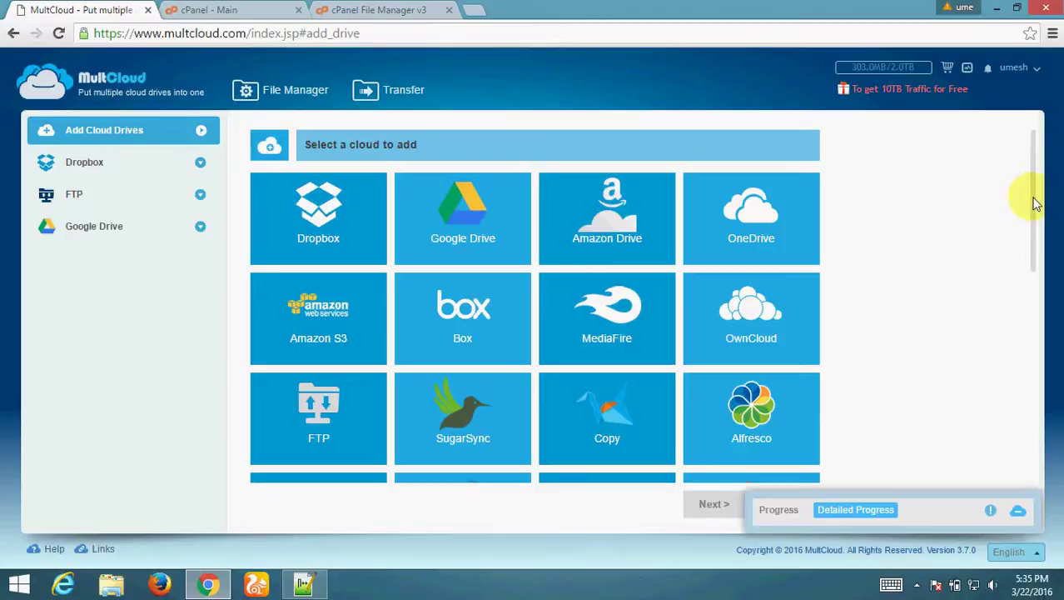
pyautogui.scroll(-1, 1035, 204)
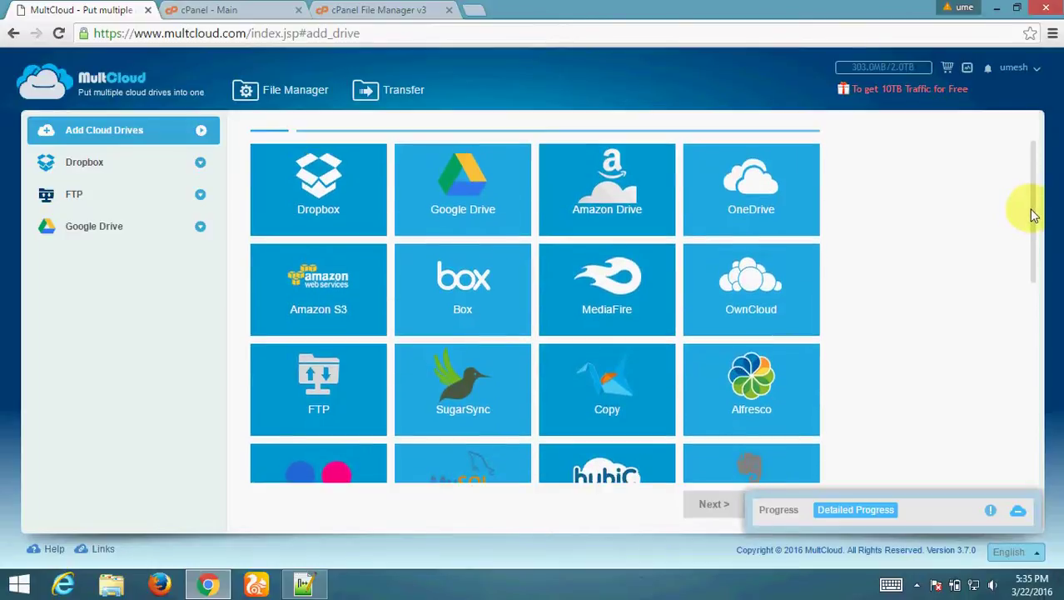
pyautogui.moveTo(1032, 216); pyautogui.dragTo(1040, 126)
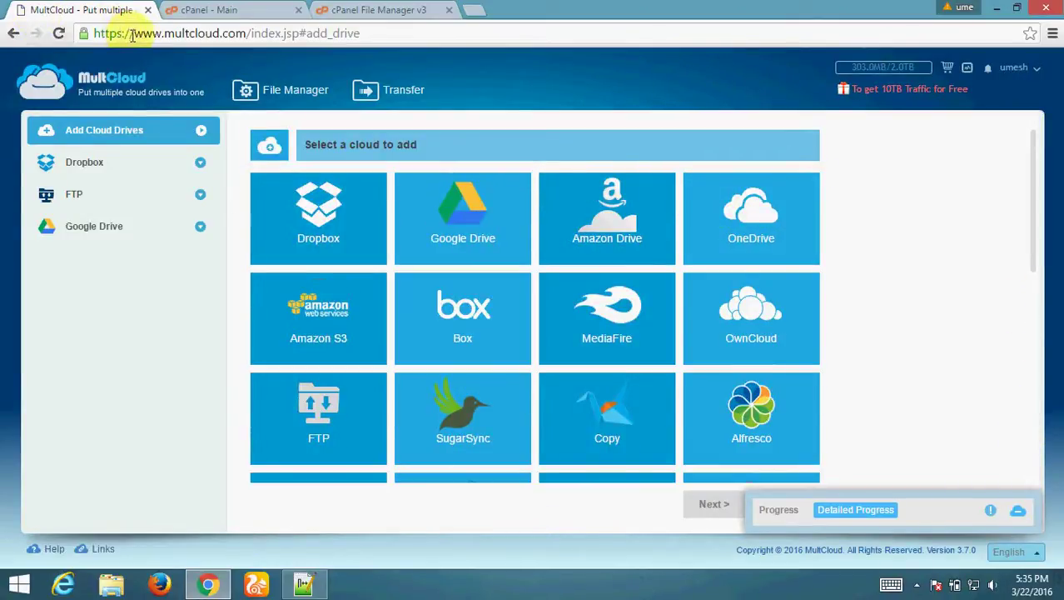
pyautogui.moveTo(131, 35); pyautogui.dragTo(241, 36)
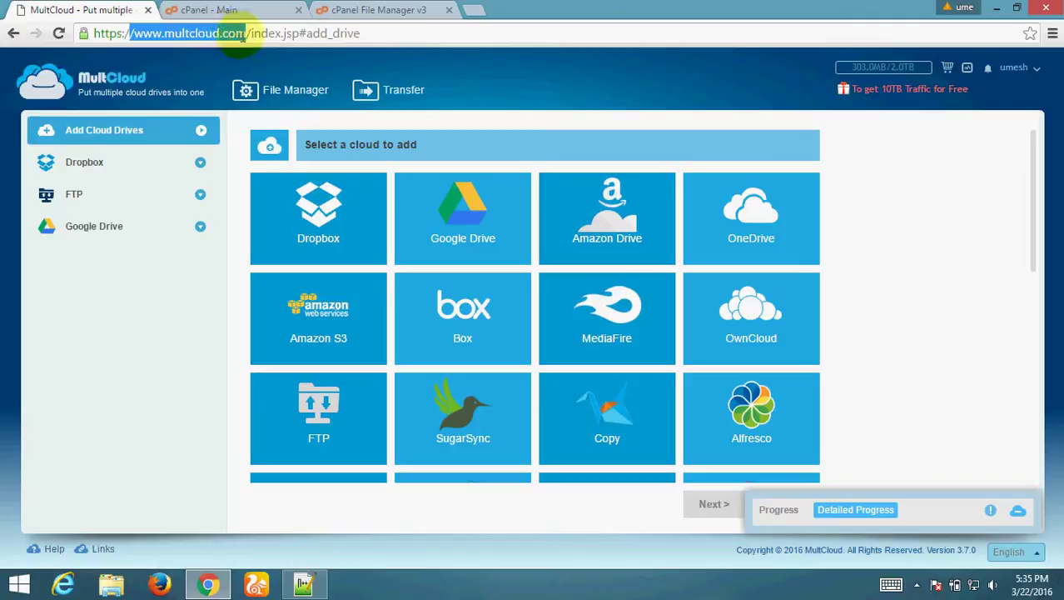
pyautogui.click(75, 200)
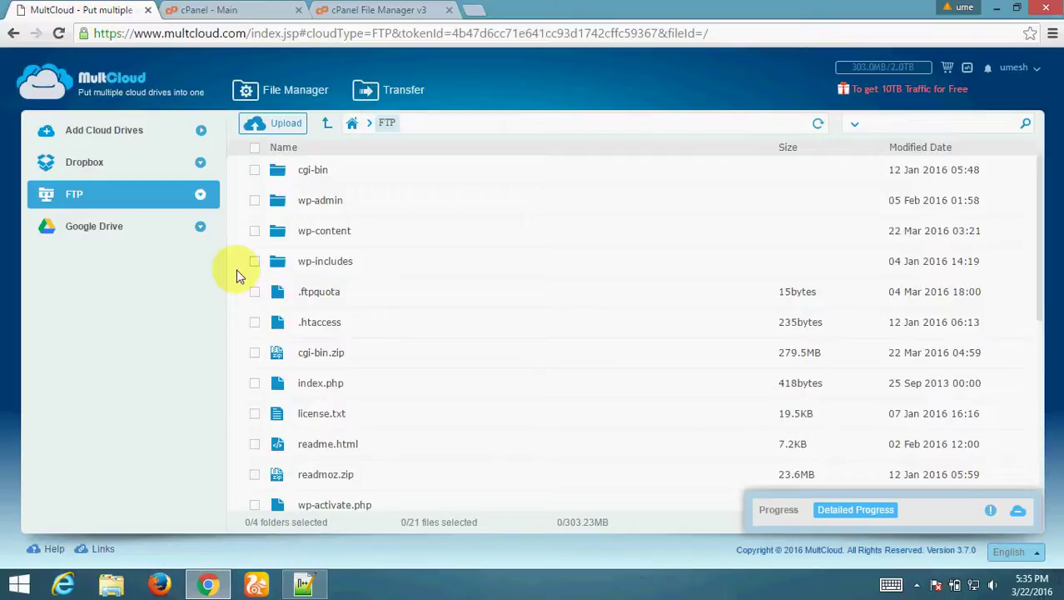
pyautogui.hotkey('ctrl', 't')
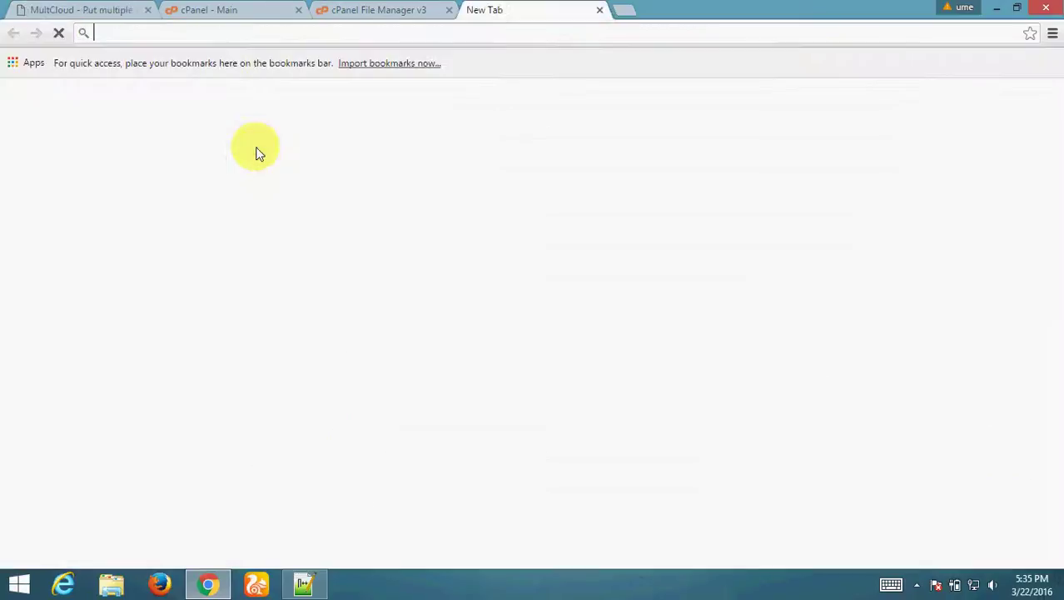
pyautogui.write('rwe')
pyautogui.press('Return')
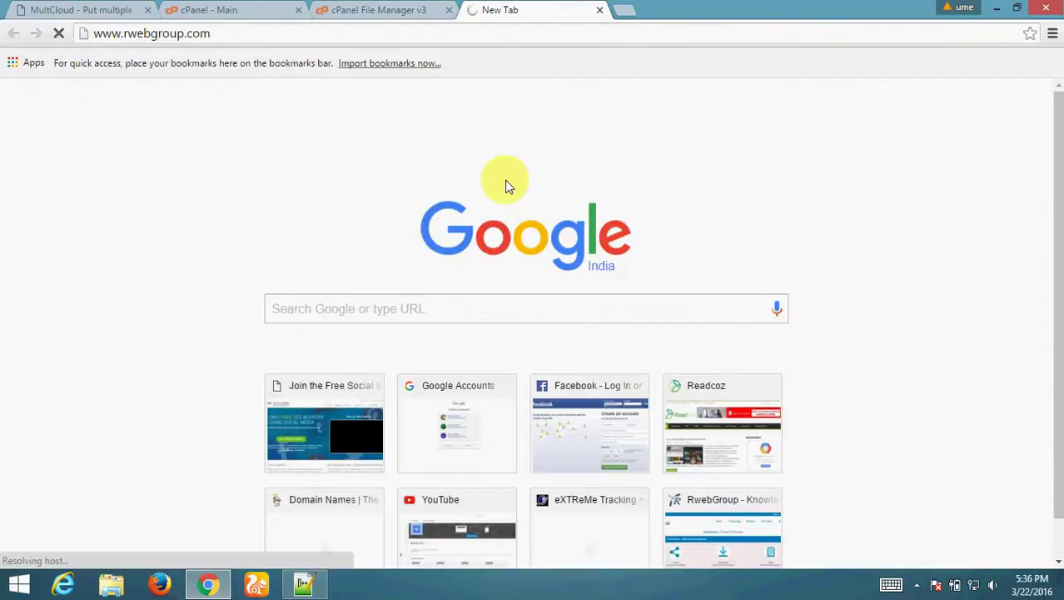